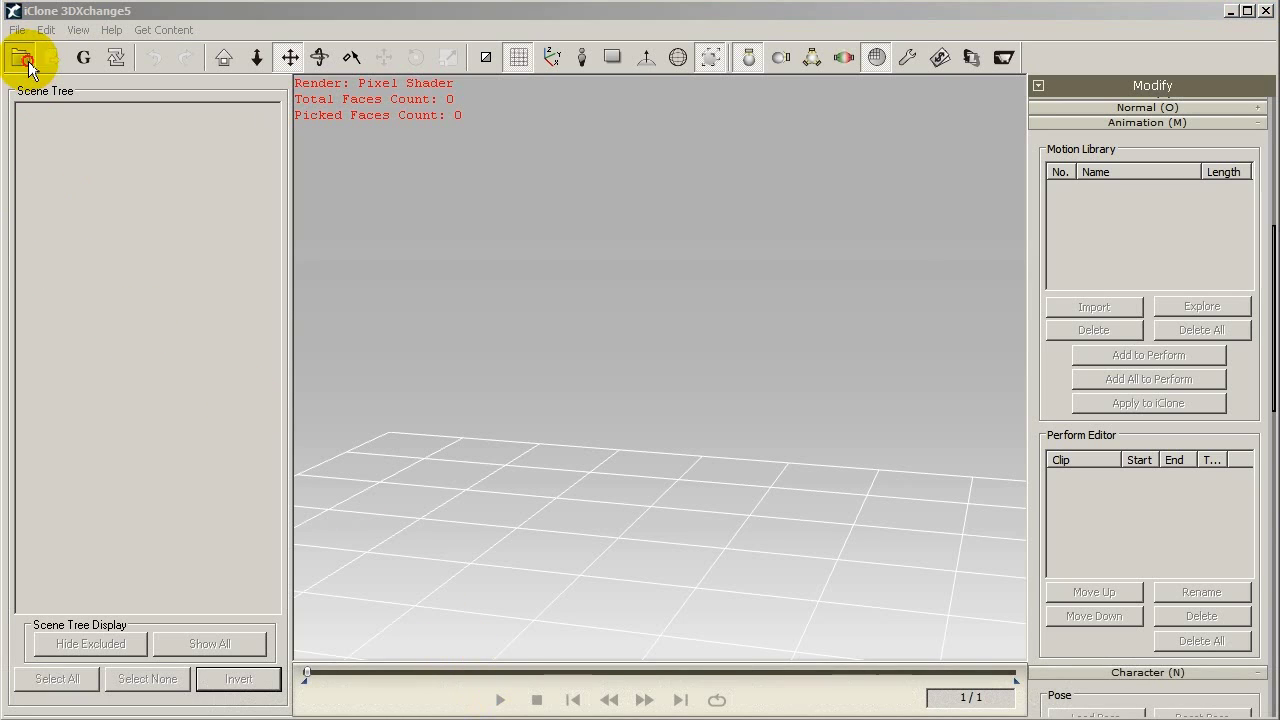
Open the motion file Slip_down_IceSlip.bvh from the DemoBVH folder
left_click(22, 60)
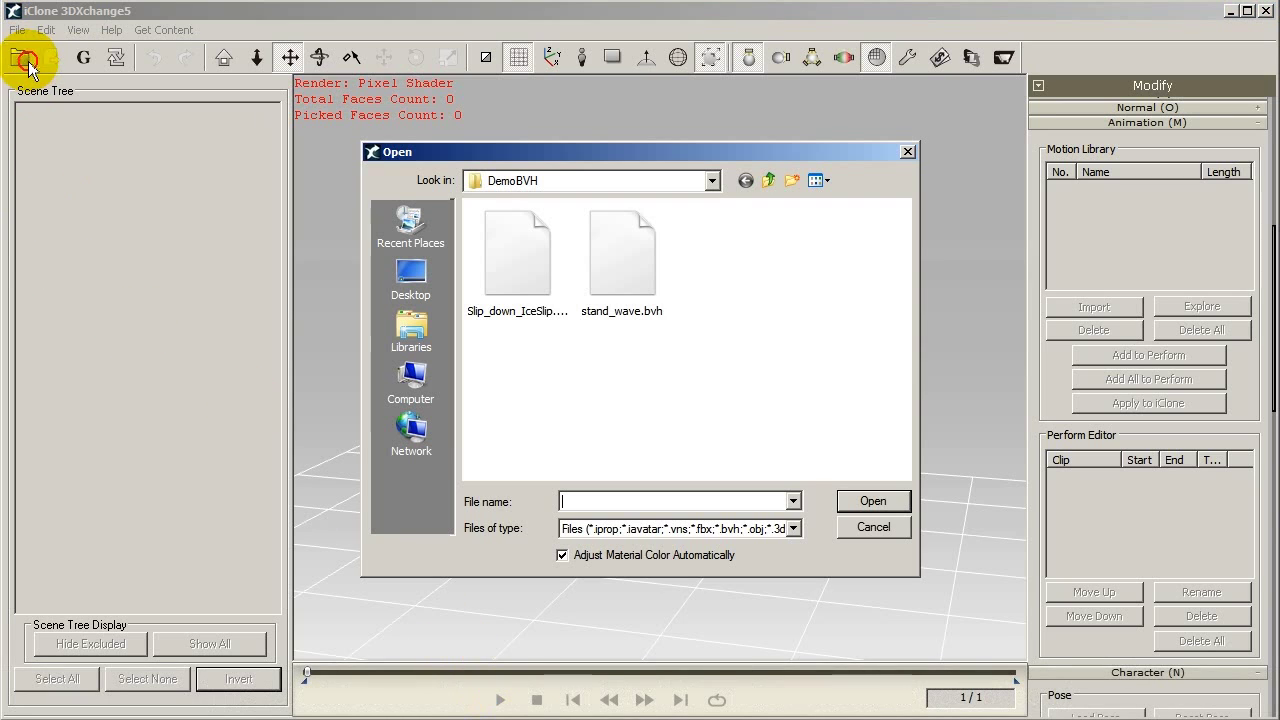
left_click(641, 279)
left_click(521, 281)
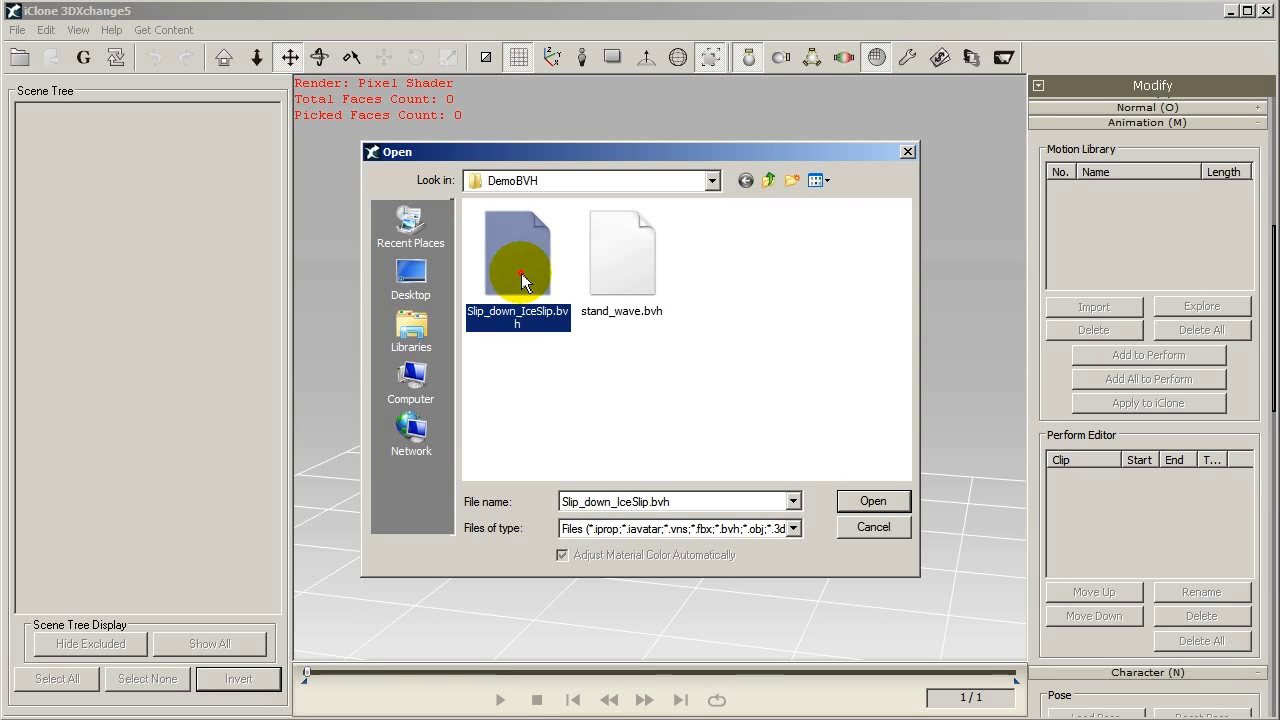
left_click(868, 501)
Preview the Slip_down_IceSlip motion from the Motion Library with the whole skeleton in view, and stop the playback
left_click_drag(780, 486, 794, 460)
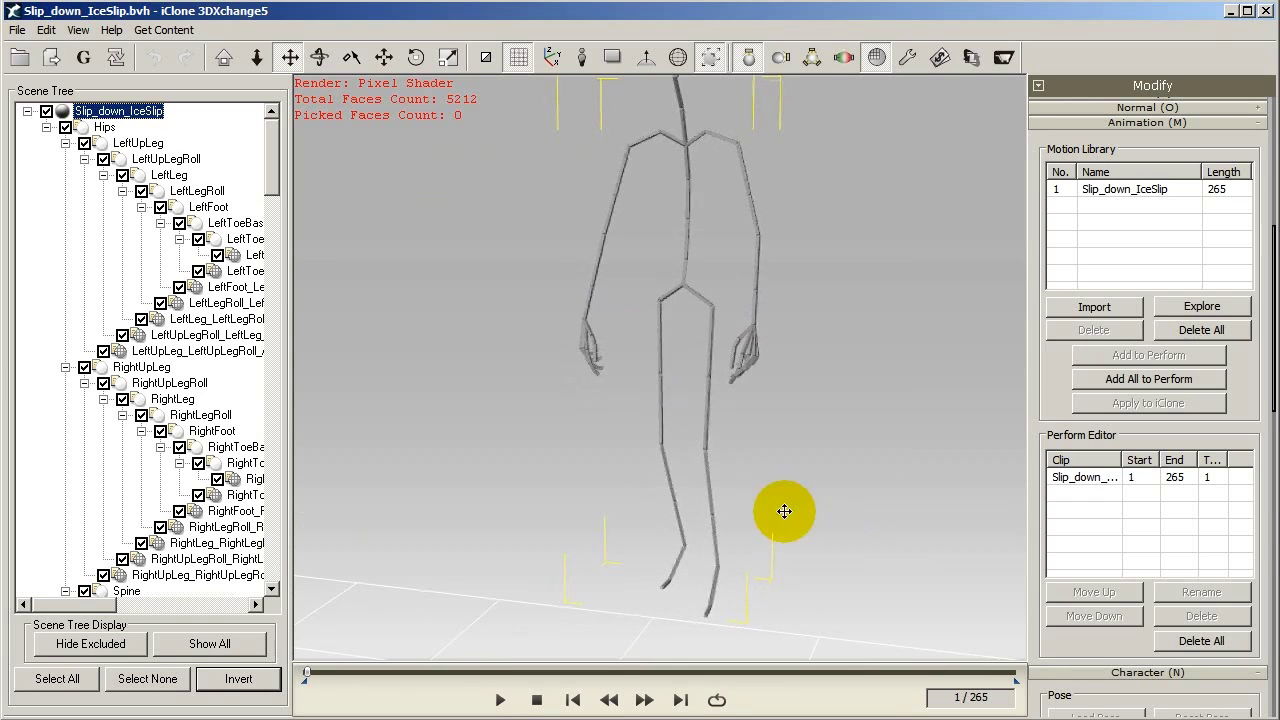
scroll(783, 511, "down", 4)
left_click_drag(768, 519, 769, 412)
scroll(763, 457, "down", 3)
right_click_drag(769, 412, 814, 429)
double_click(1122, 188)
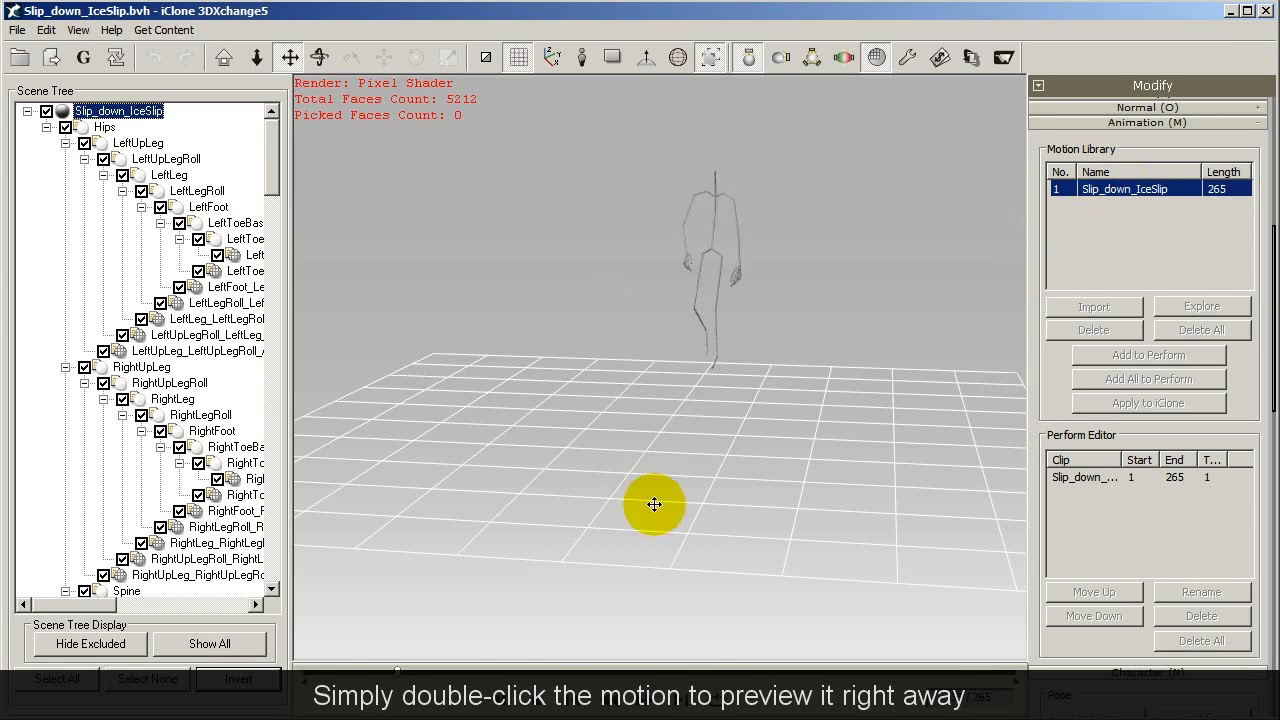
left_click(537, 698)
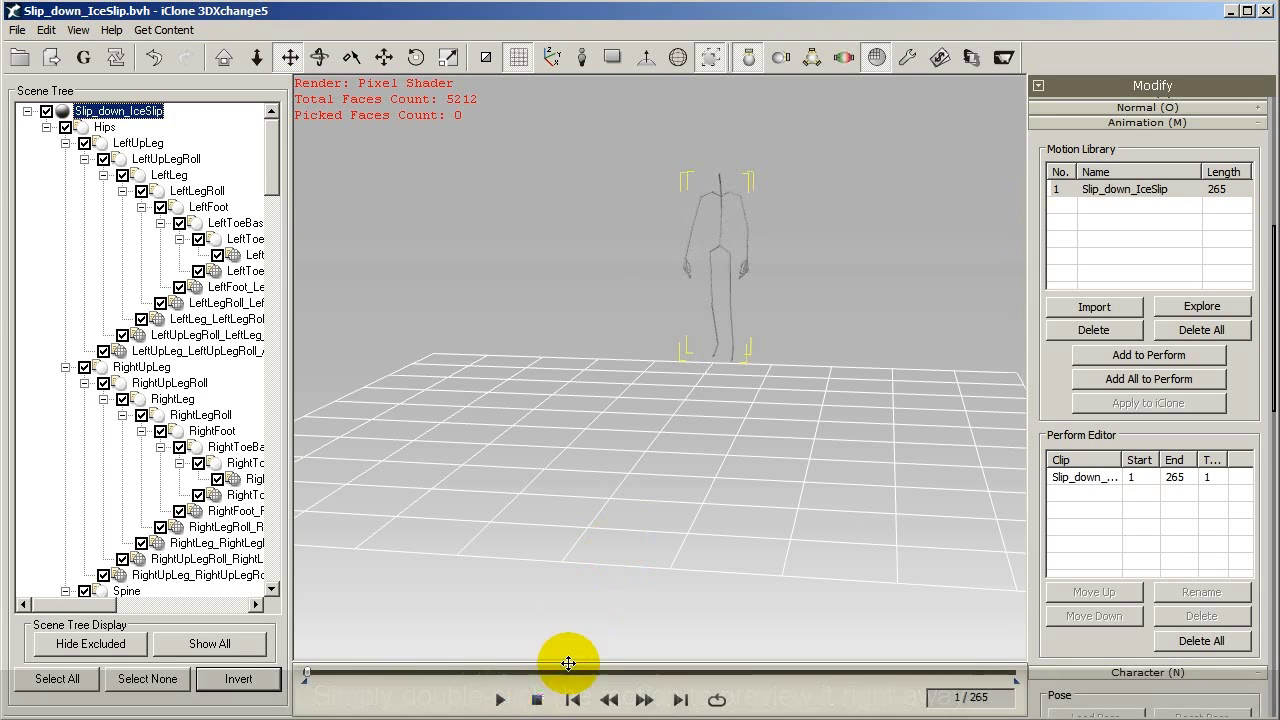
Import stand_wave.bvh from the DemoBVH folder into the Motion Library
left_click(1095, 308)
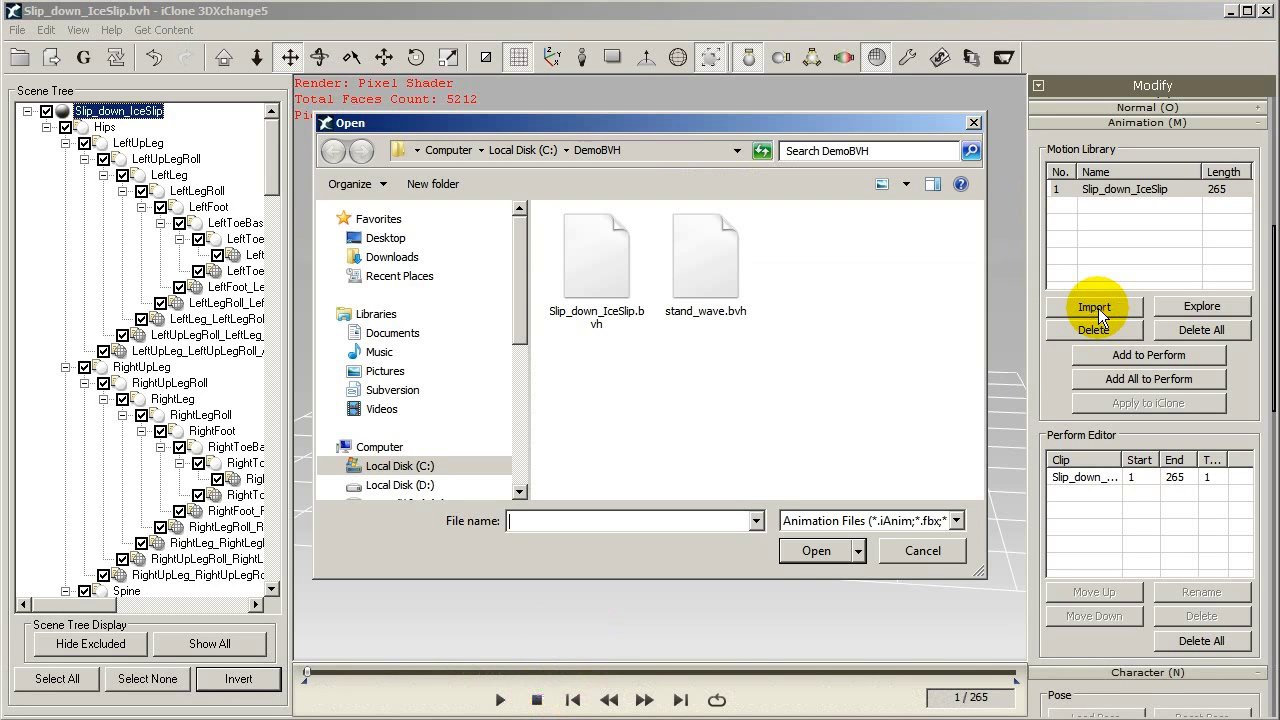
left_click(710, 290)
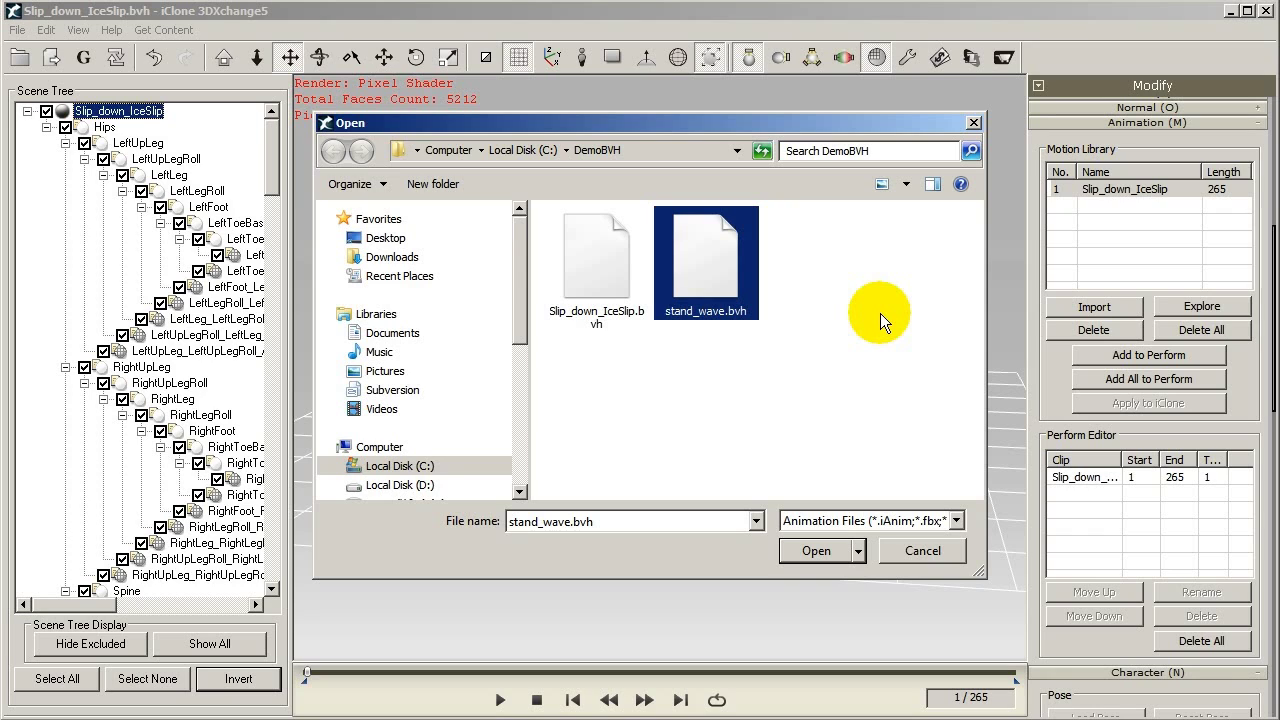
left_click(818, 551)
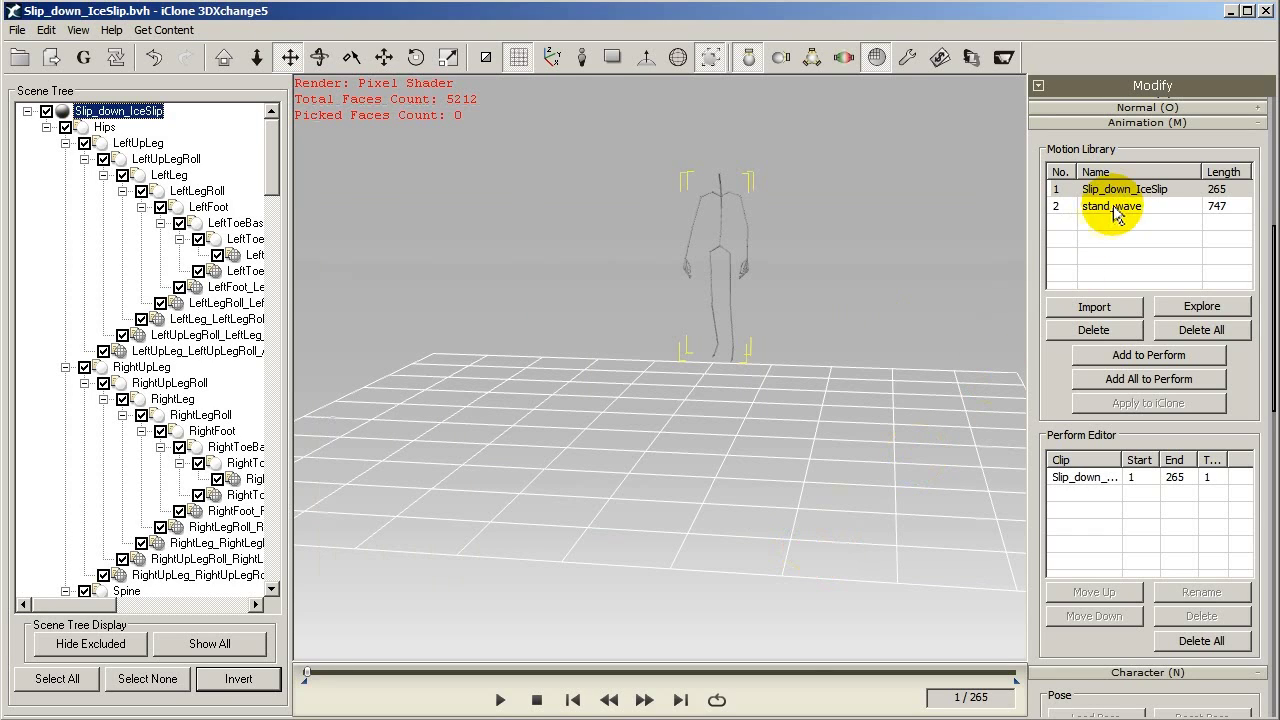
Preview the stand_wave motion up close from the front and stop the playback
left_click(1105, 206)
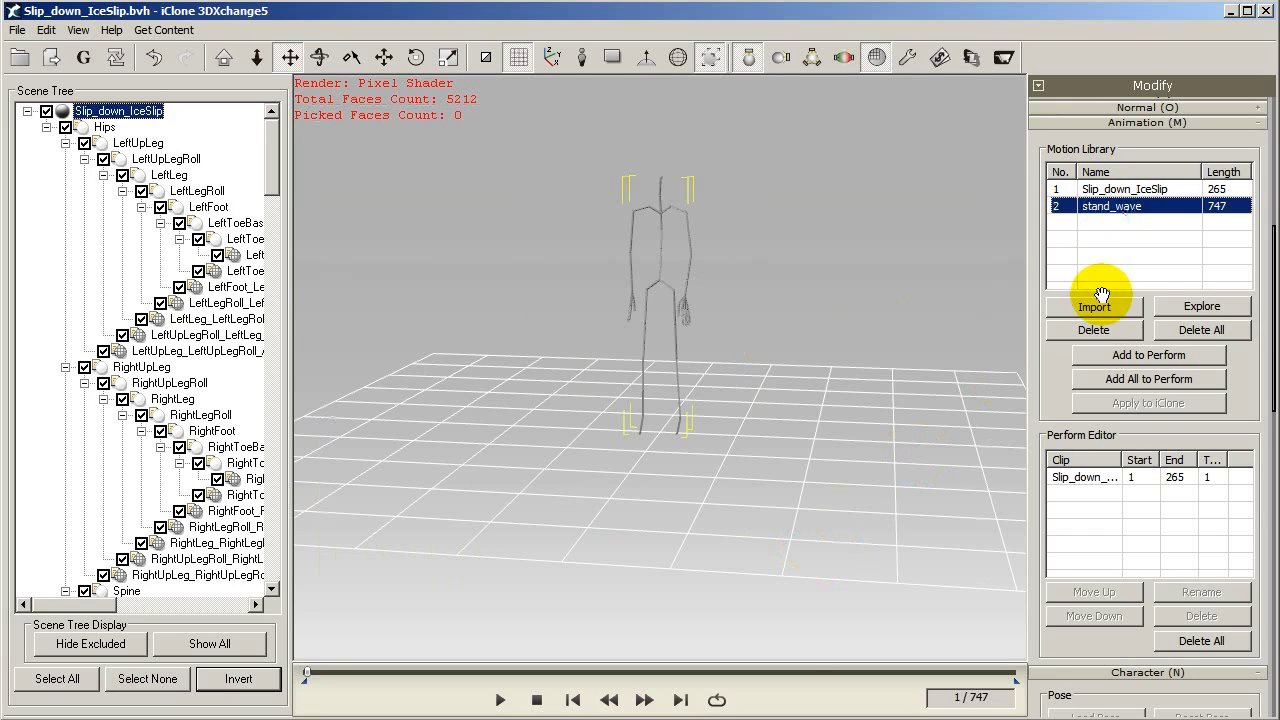
double_click(1126, 208)
right_click_drag(950, 395, 868, 404)
scroll(868, 404, "up", 2)
scroll(868, 404, "up", 4)
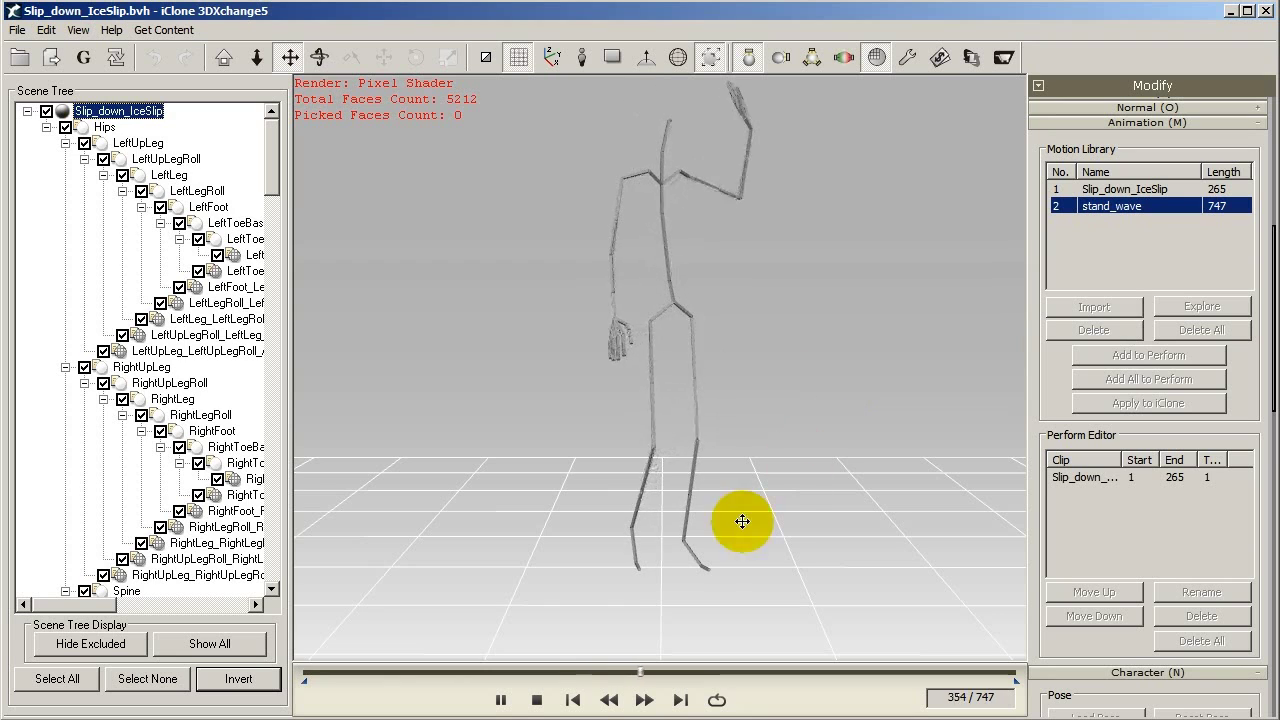
left_click(537, 700)
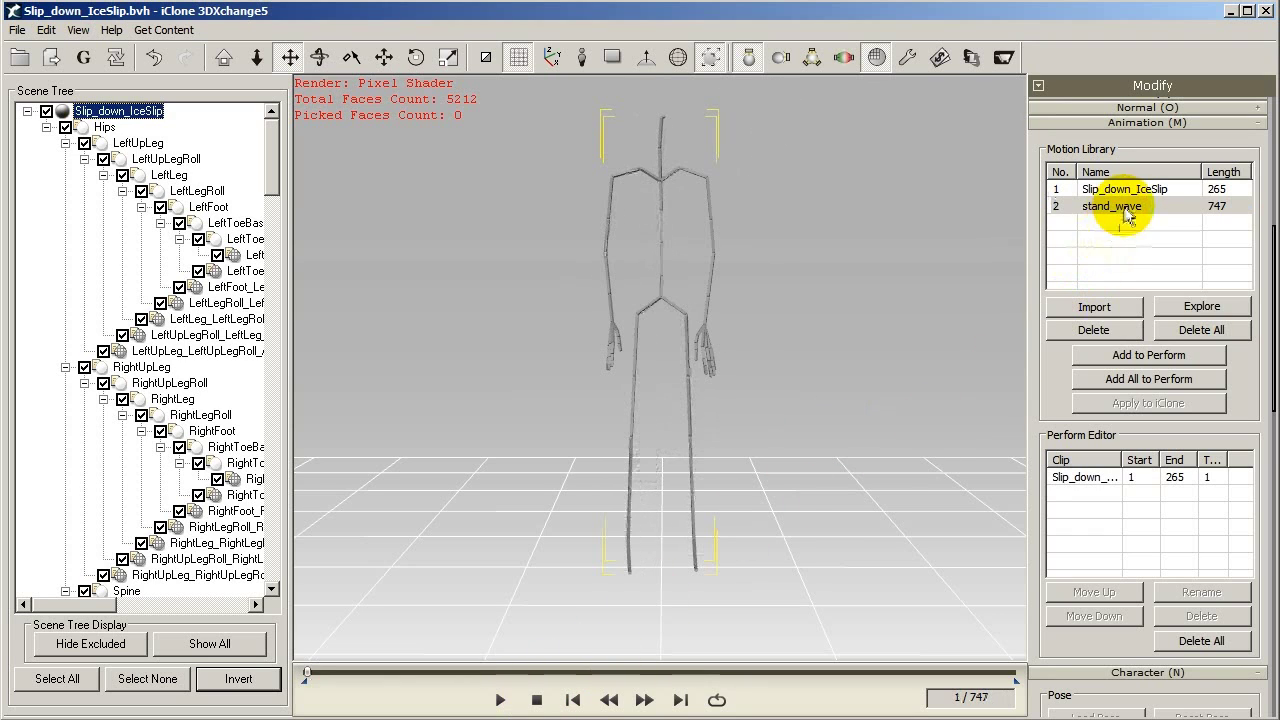
Compare the starting poses of Slip_down_IceSlip and stand_wave, ending with stand_wave loaded on the skeleton
right_click_drag(898, 368, 766, 414)
scroll(766, 414, "down", 2)
left_click_drag(1055, 423, 1057, 246)
left_click_drag(1057, 574, 1040, 536)
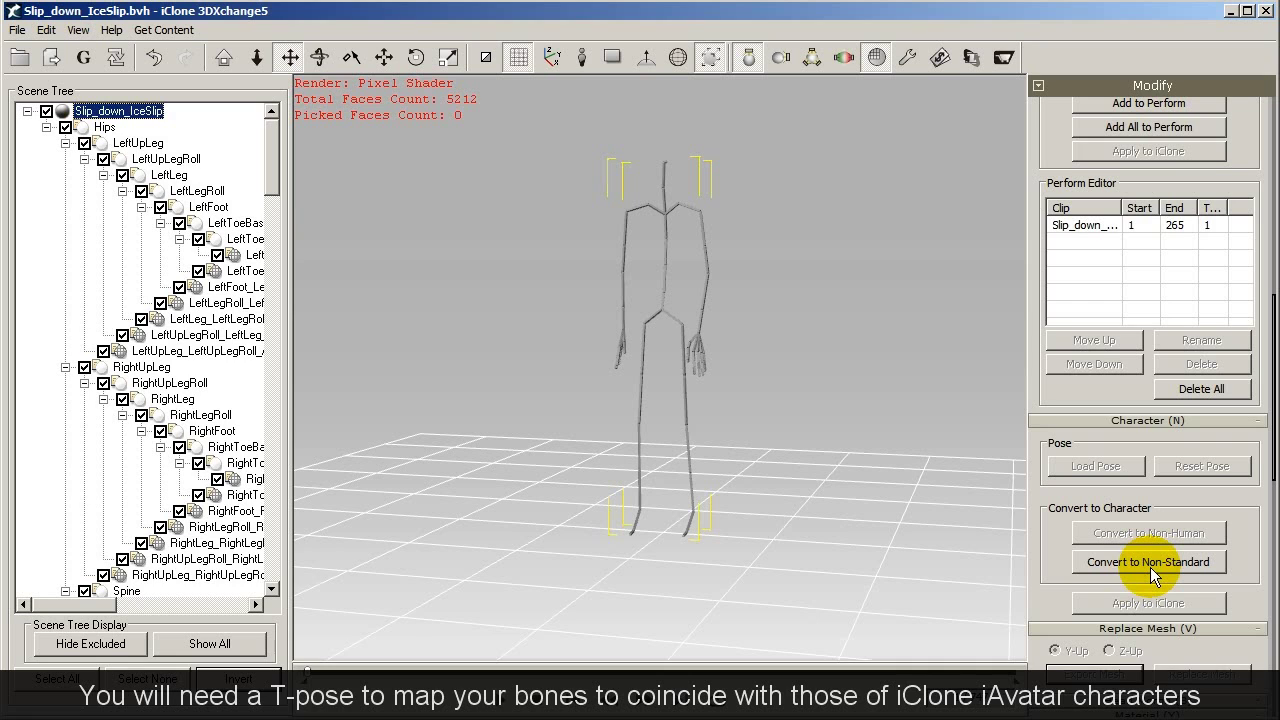
left_click_drag(1063, 166, 1061, 375)
left_click(1115, 160)
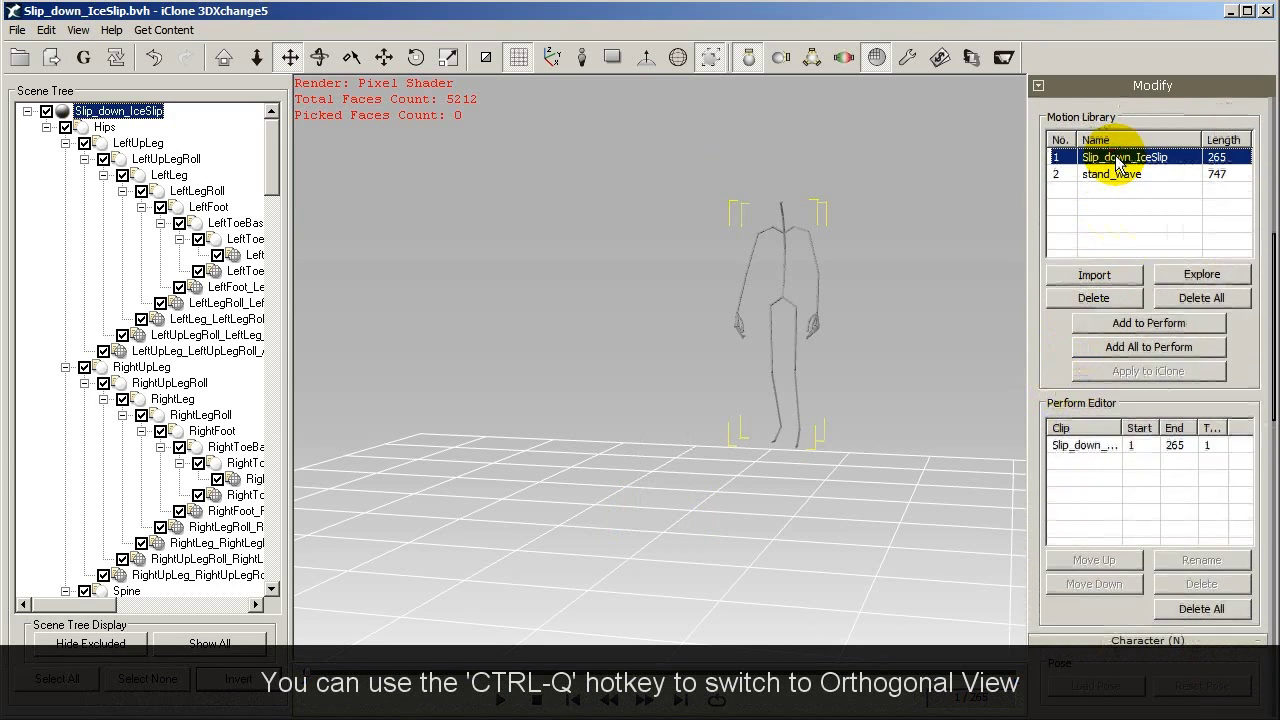
left_click(1108, 178)
Switch the viewport to a front orthogonal view and fit the whole skeleton in it
right_click_drag(797, 310, 852, 360)
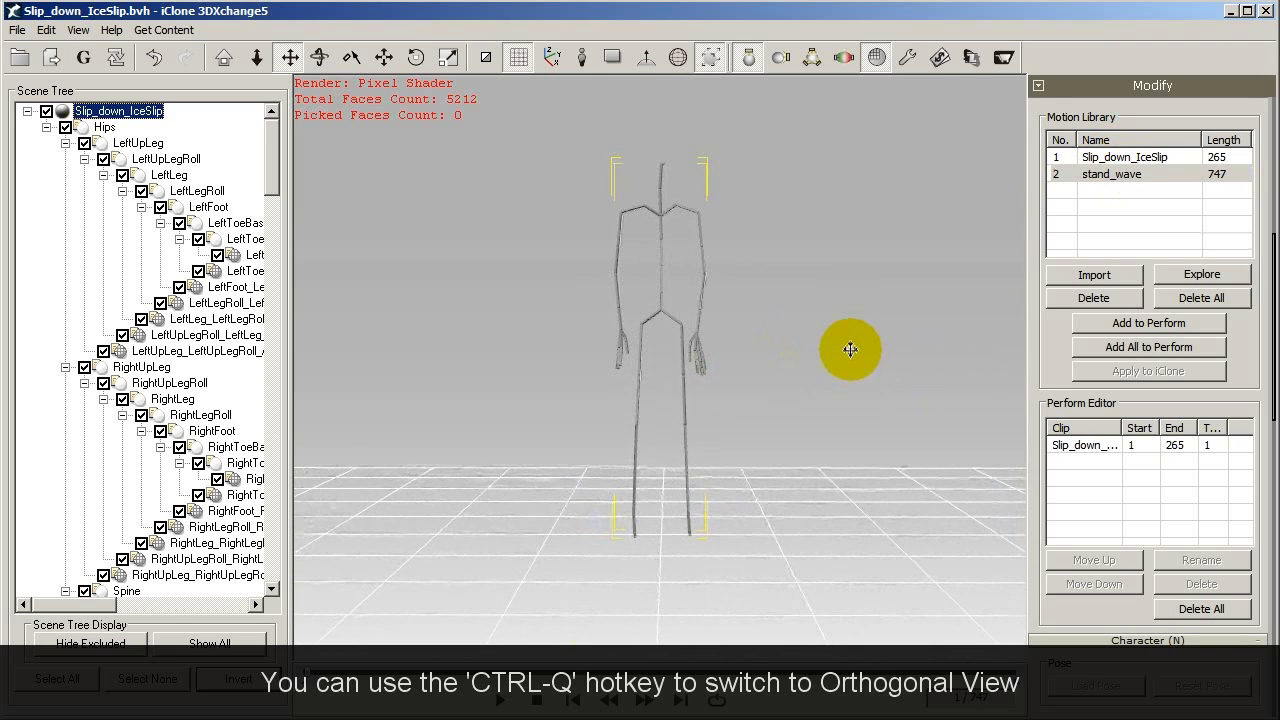
key("ctrl+q")
left_click_drag(829, 337, 826, 405)
scroll(826, 405, "down", 3)
scroll(826, 405, "up", 3)
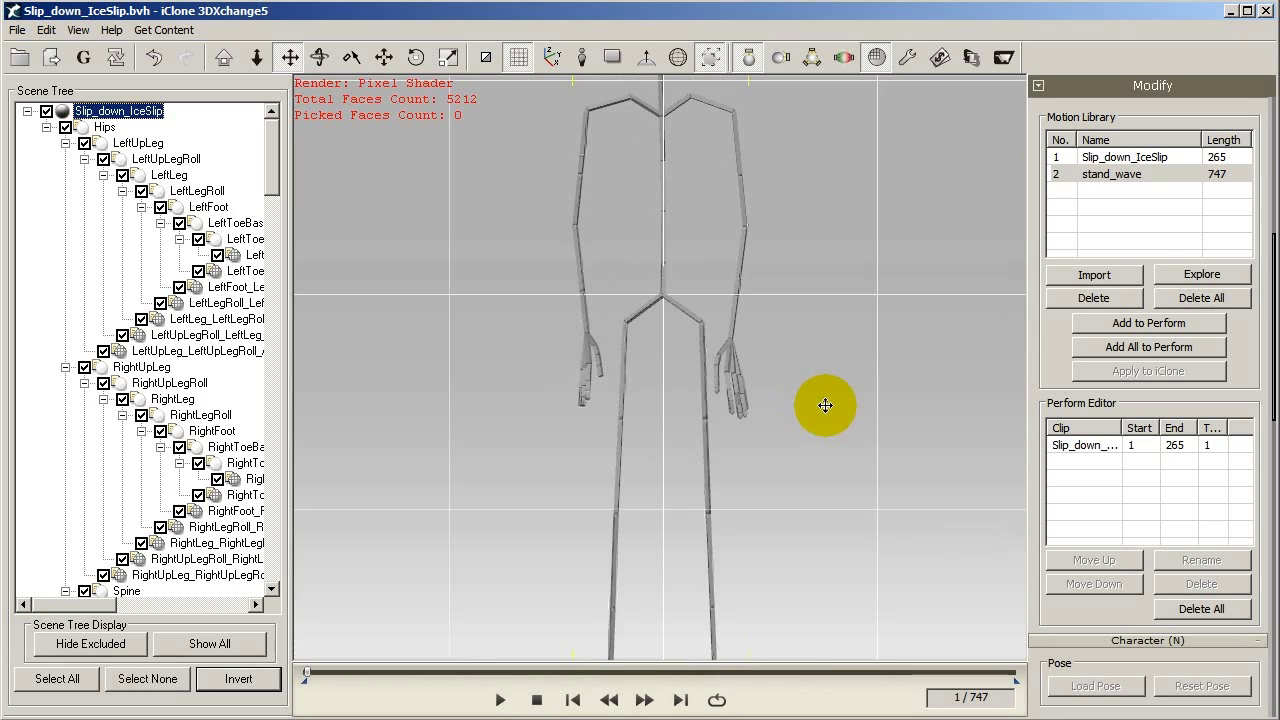
scroll(825, 405, "down", 5)
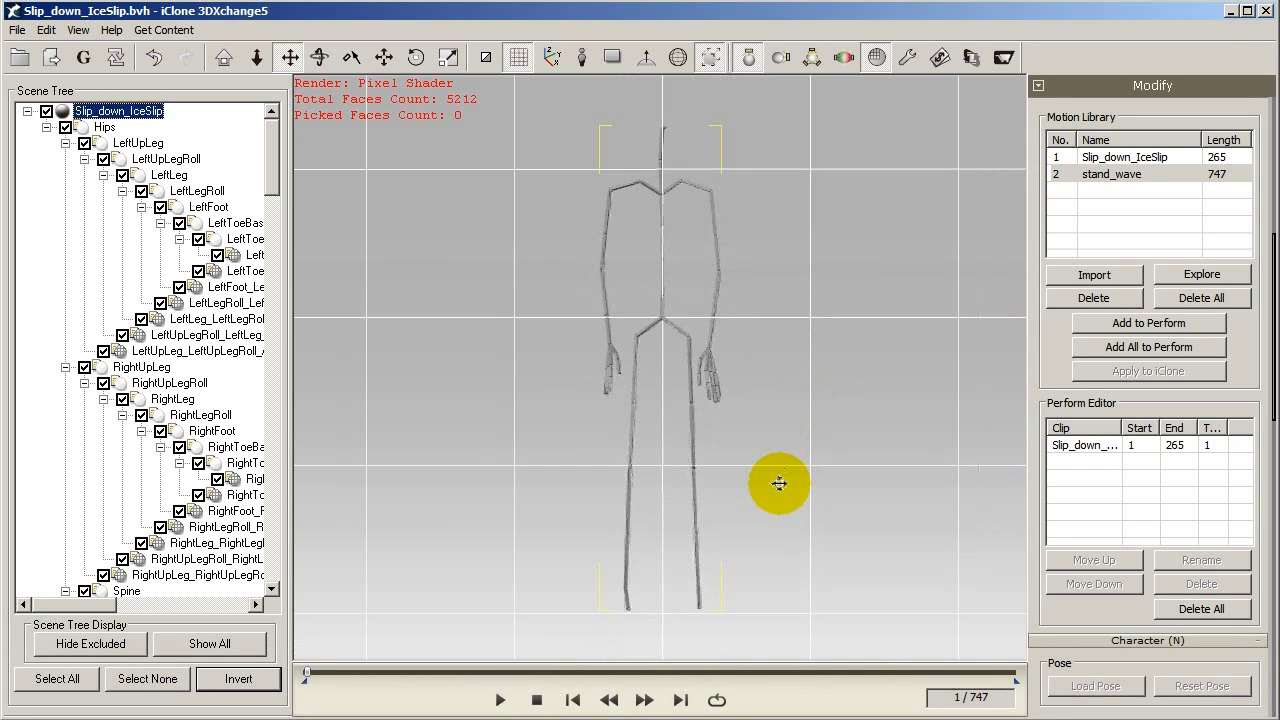
scroll(778, 483, "down", 1)
left_click_drag(312, 675, 697, 668)
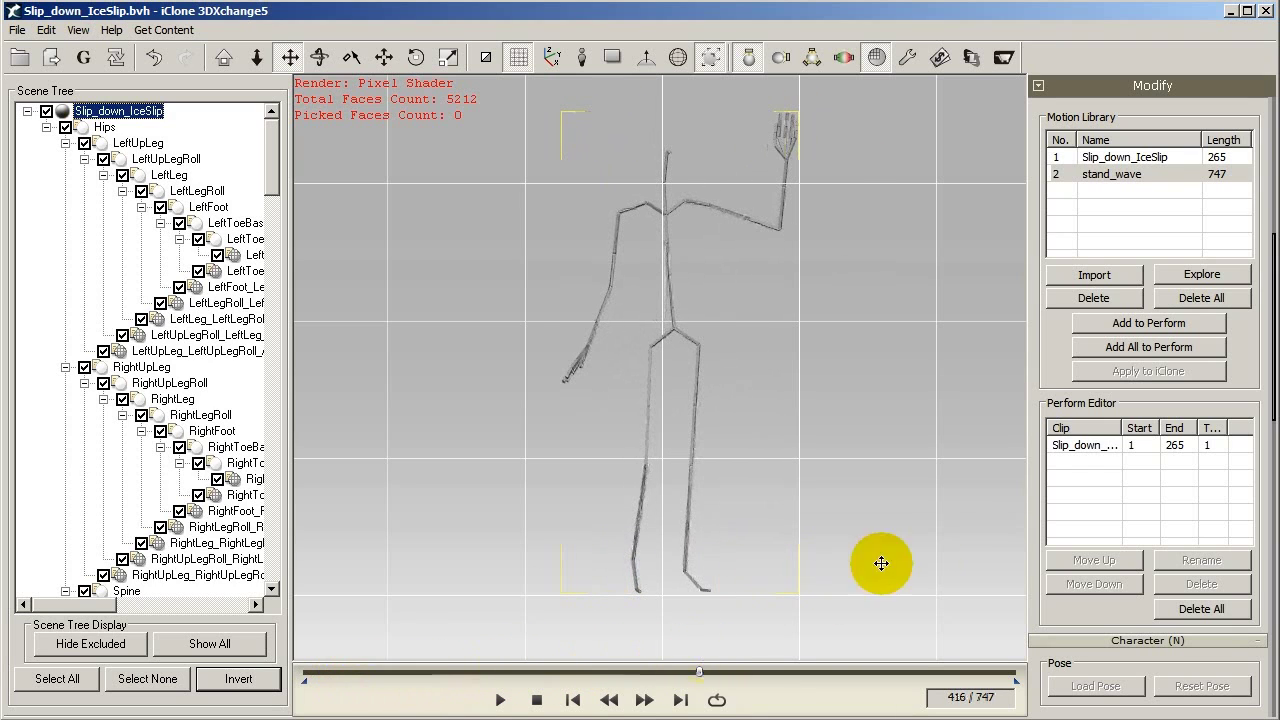
left_click_drag(1045, 604, 1057, 368)
left_click(1160, 545)
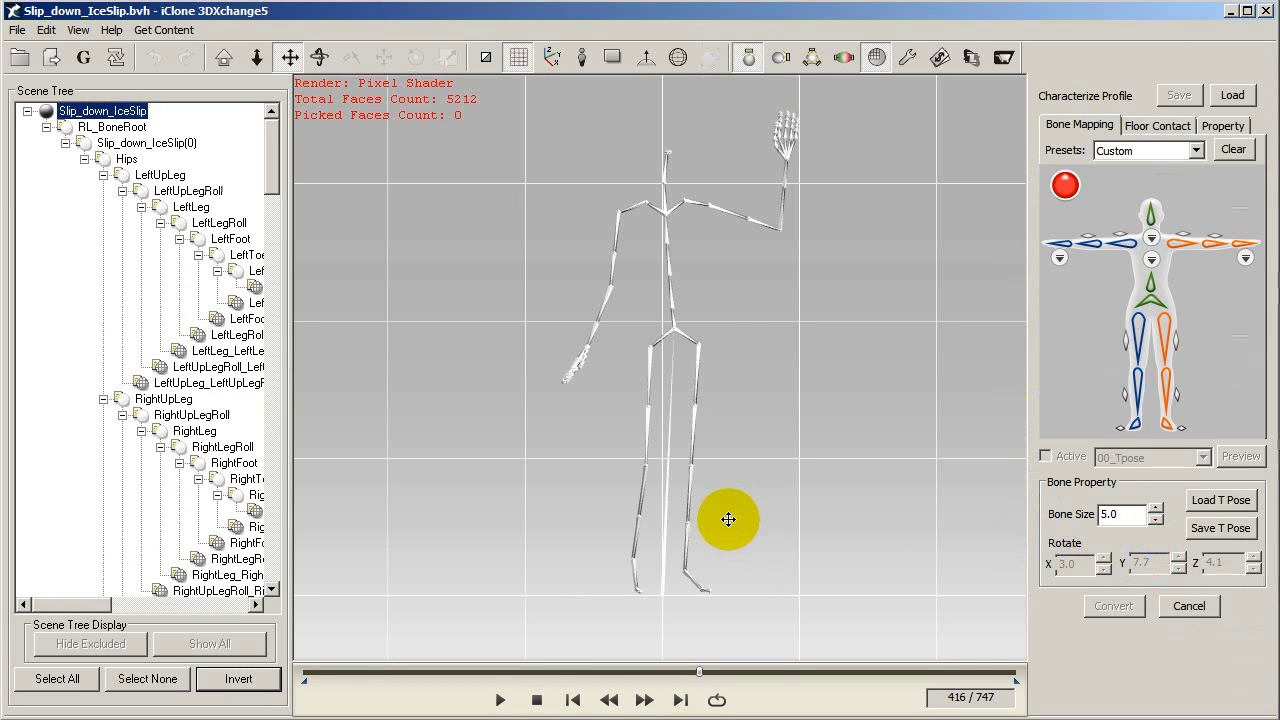
left_click(1190, 606)
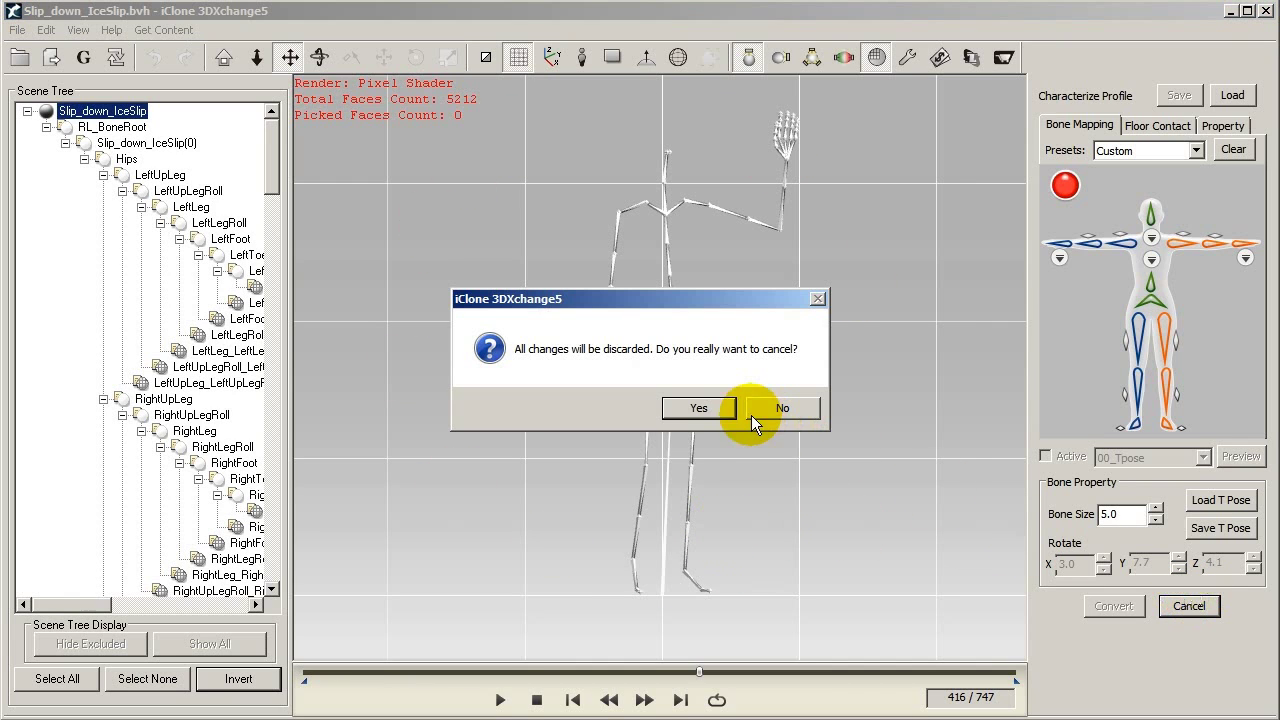
left_click(697, 405)
Load the stand_wave motion and move the timeline to frame 196 for an upright pose with the arms lowered
scroll(1071, 320, "up", 5)
left_click(1130, 186)
left_click(1122, 203)
left_click_drag(305, 668, 490, 678)
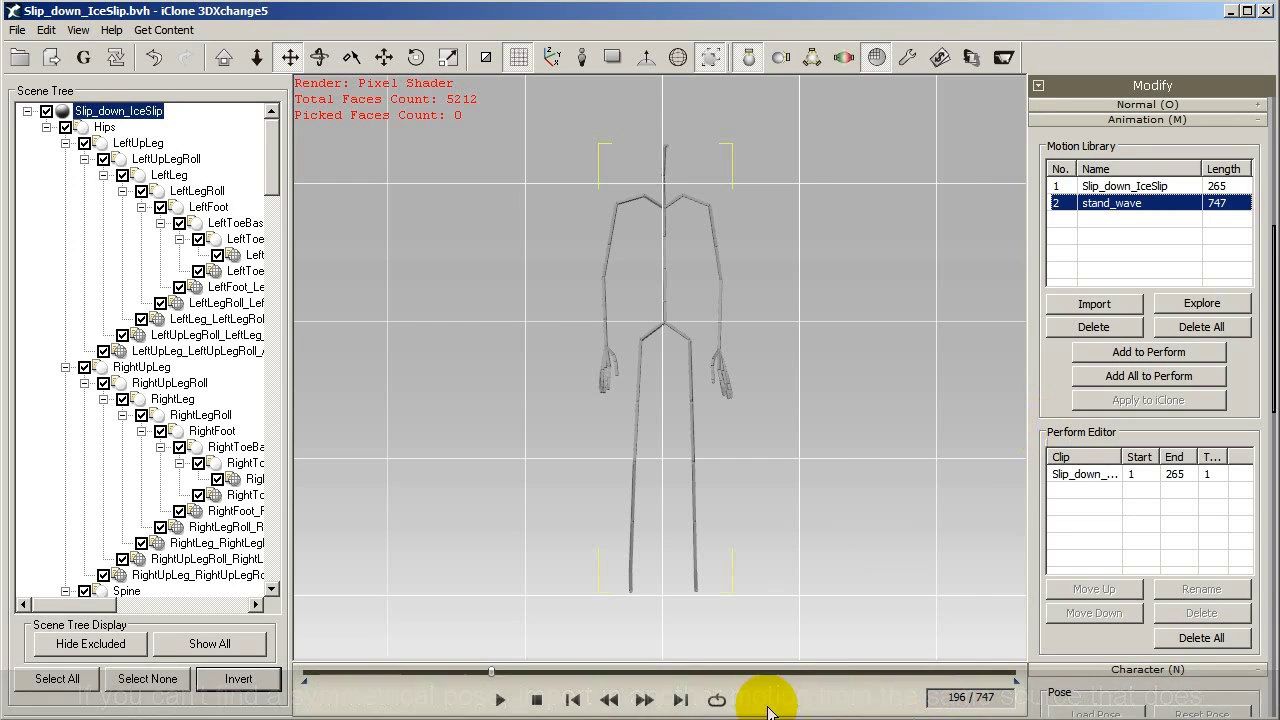
Start converting the skeleton to a non-standard character and apply the Maya Human-IK bone mapping preset
left_click_drag(1057, 434, 1010, 28)
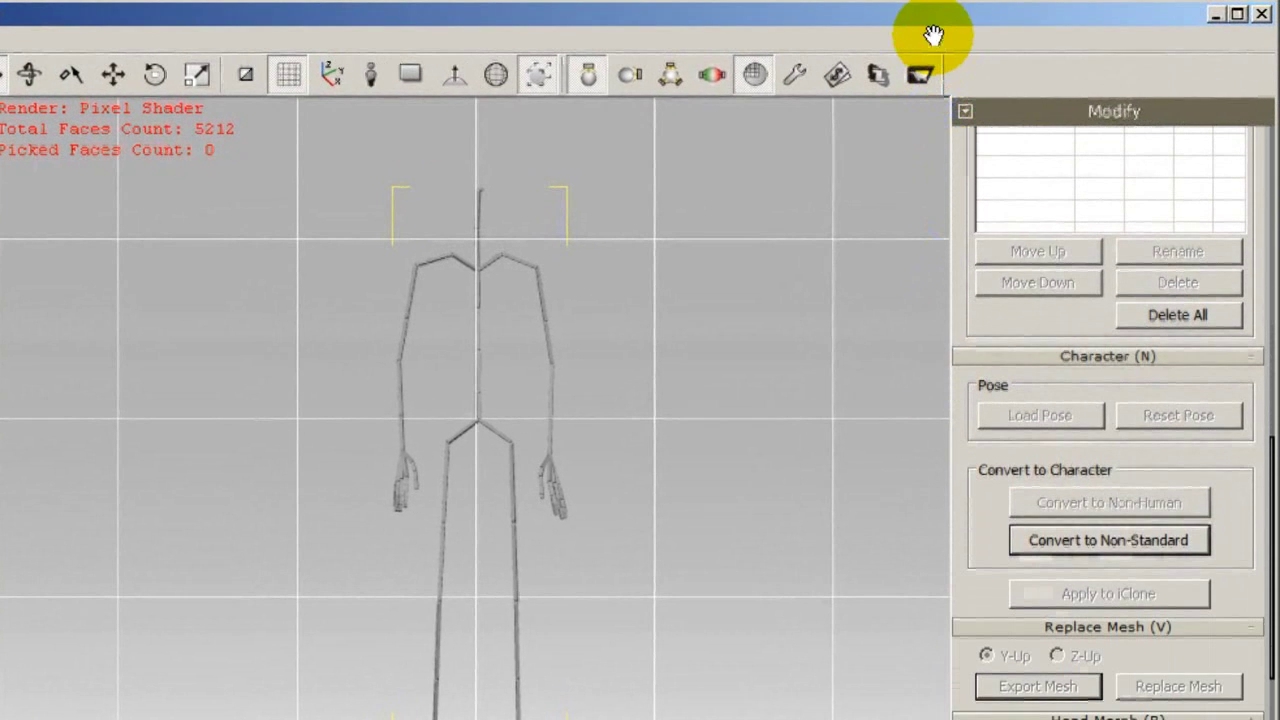
left_click(1124, 545)
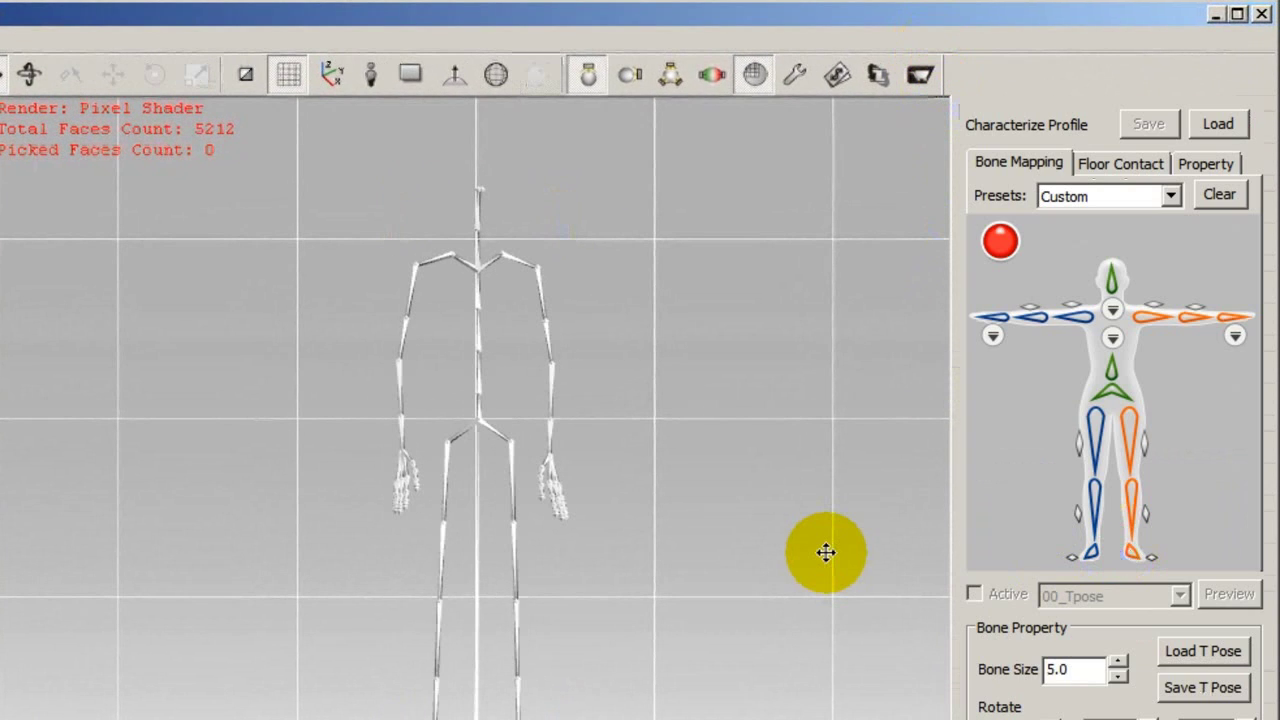
left_click(1170, 197)
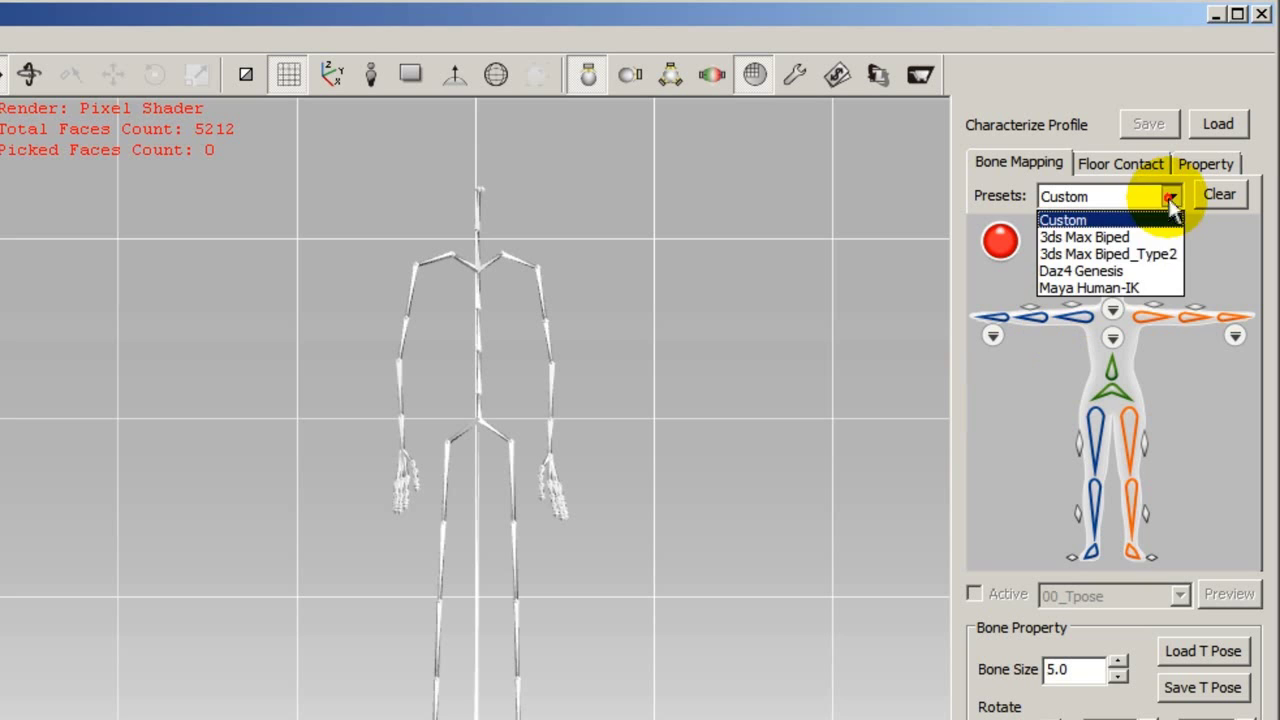
left_click(1123, 287)
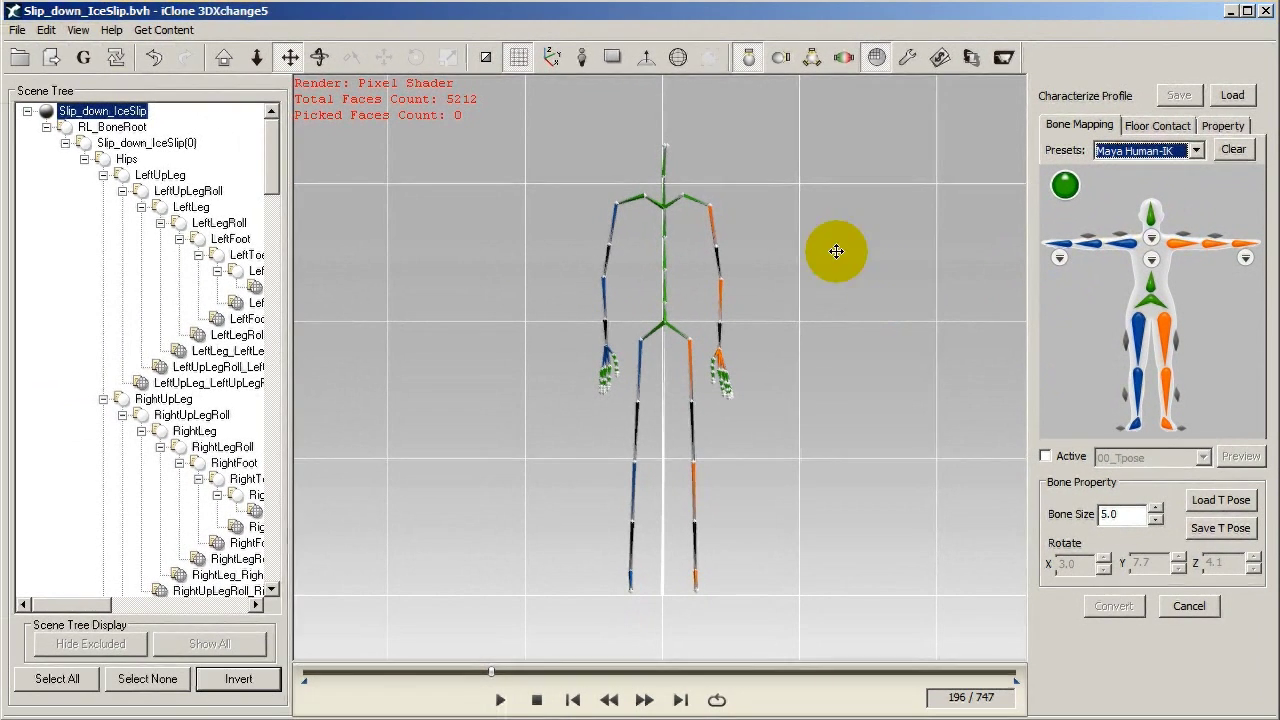
Rotate the LeftArm bone to X 0.0, Y 0.0, Z 3.0 and the LeftForeArm bone to 0.0 on all axes
left_click(710, 216)
key("e")
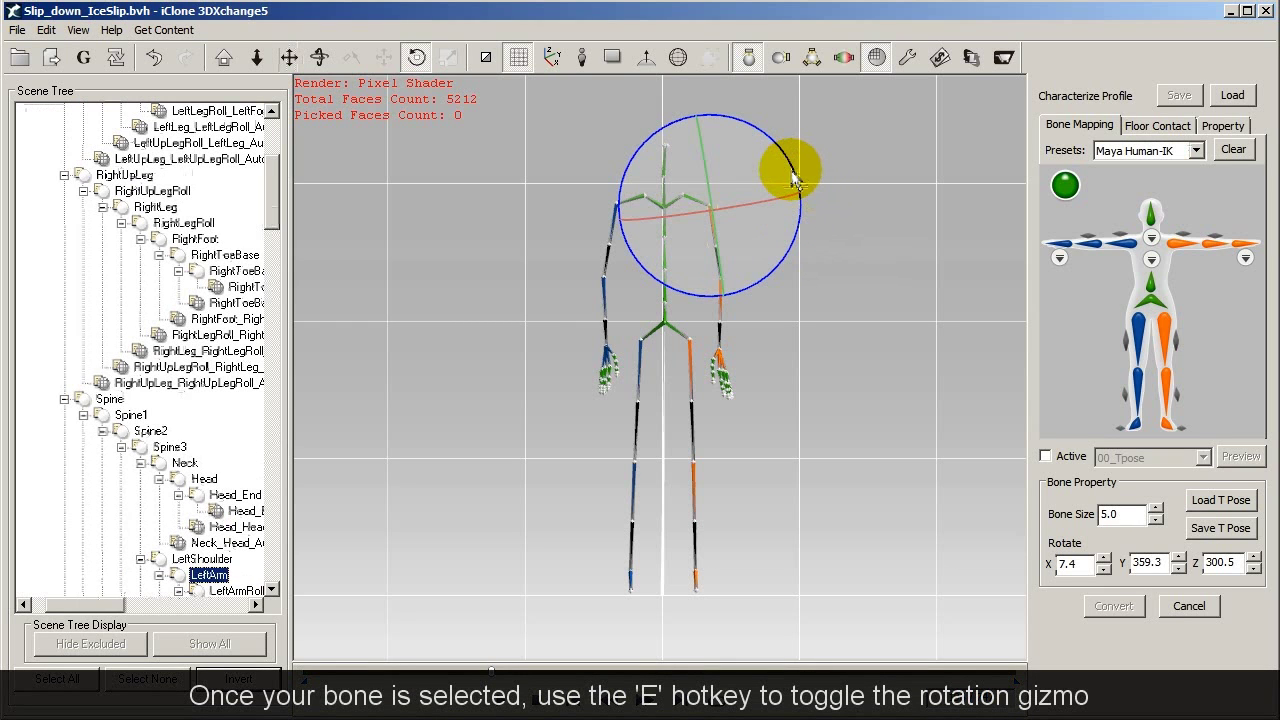
mouse_move(792, 176)
left_mouse_down()
mouse_move(766, 91)
mouse_move(751, 215)
mouse_move(791, 186)
mouse_move(709, 205)
mouse_move(710, 187)
mouse_move(796, 177)
left_mouse_up()
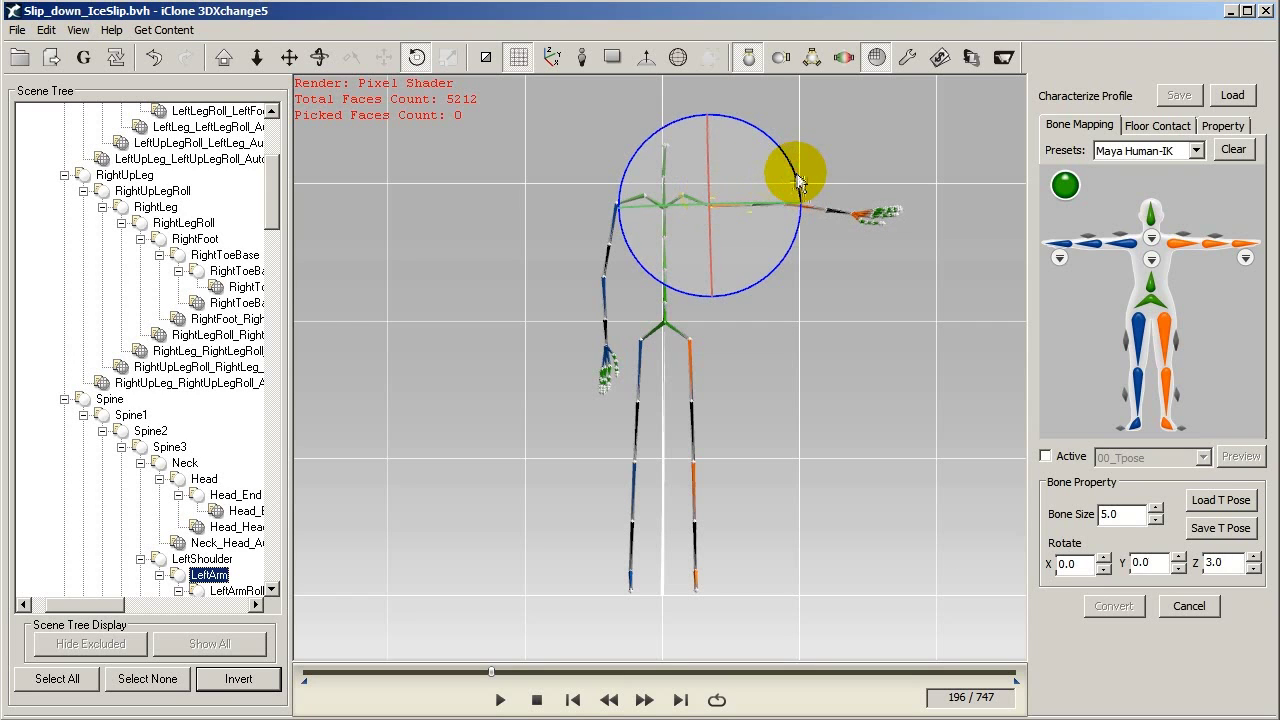
left_click(814, 209)
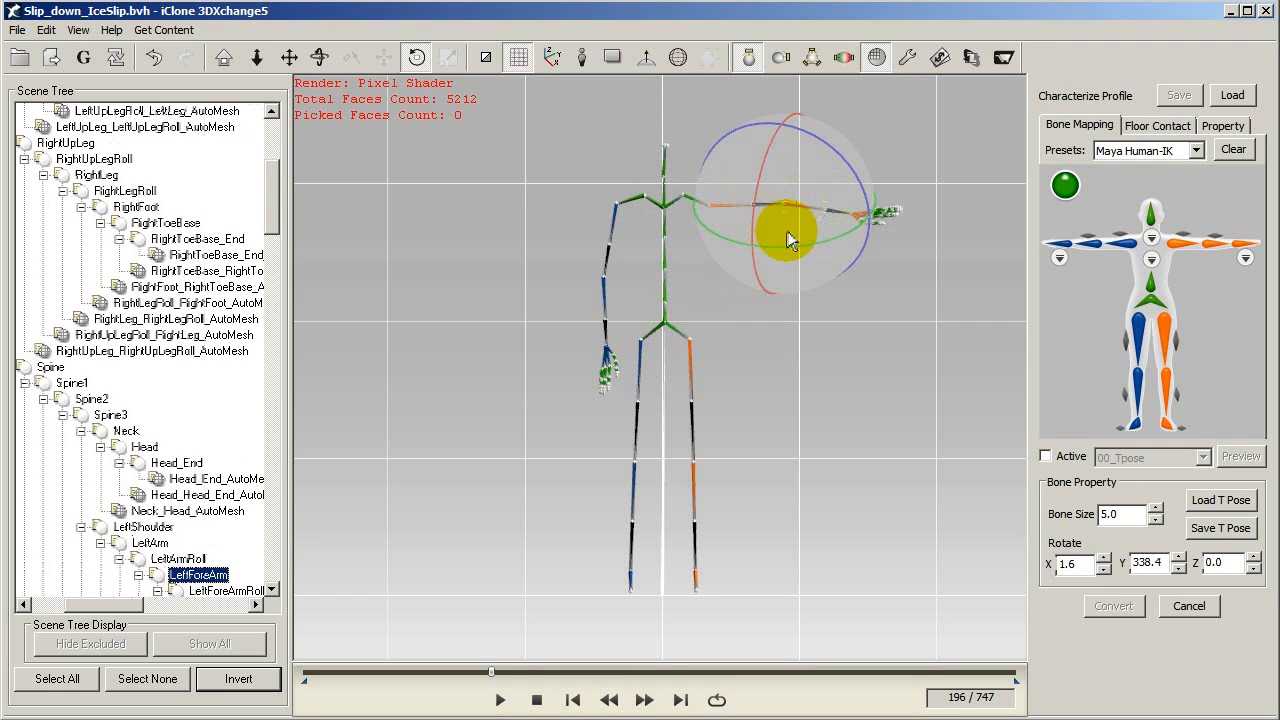
left_click_drag(790, 246, 821, 203)
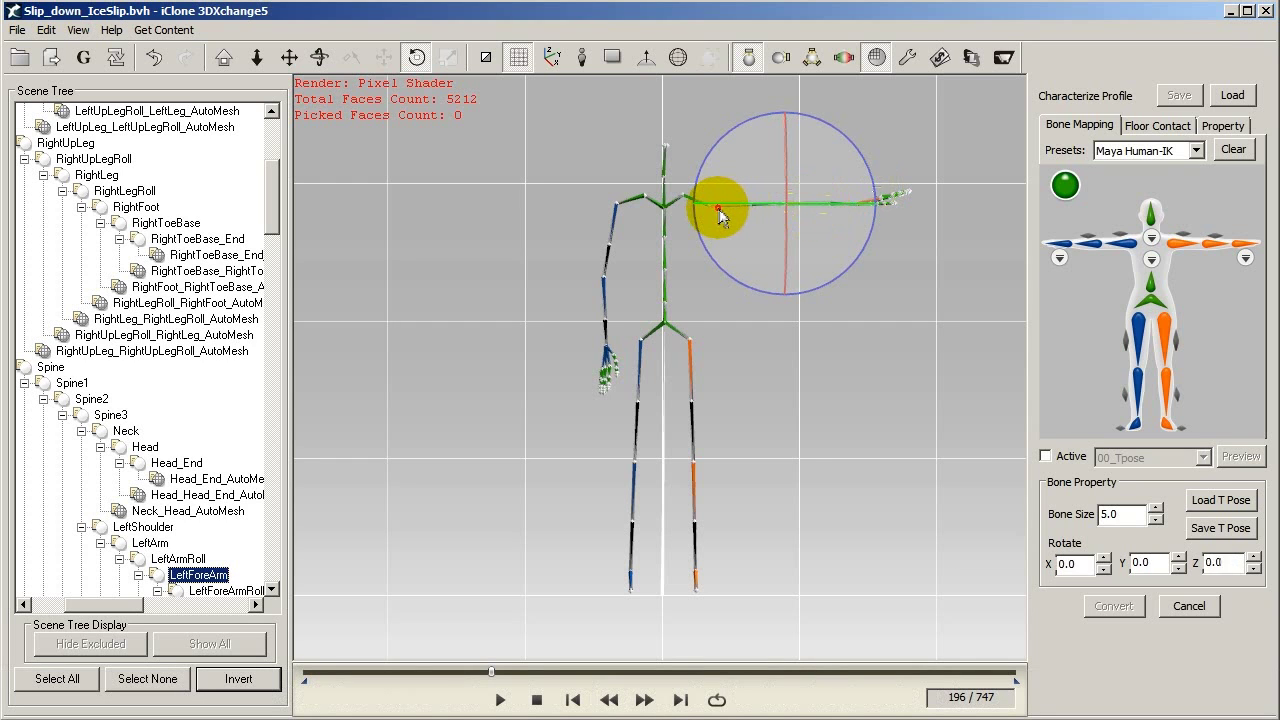
Straighten the right limb, rotating RightHand to X 359.9, Y 1.0, Z 0.9 and, in top view, RightArm to X 0.0, Y 3.0, Z 0.0
left_click(536, 189)
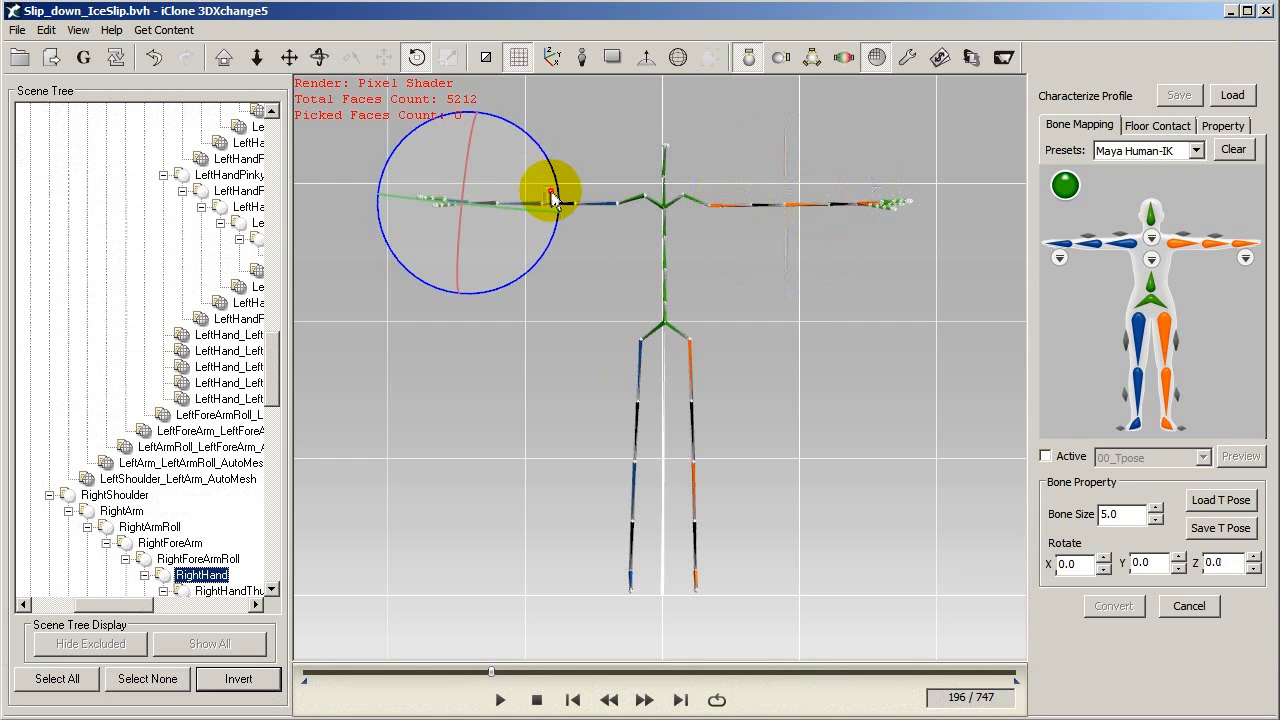
left_click_drag(557, 192, 521, 203)
key("t")
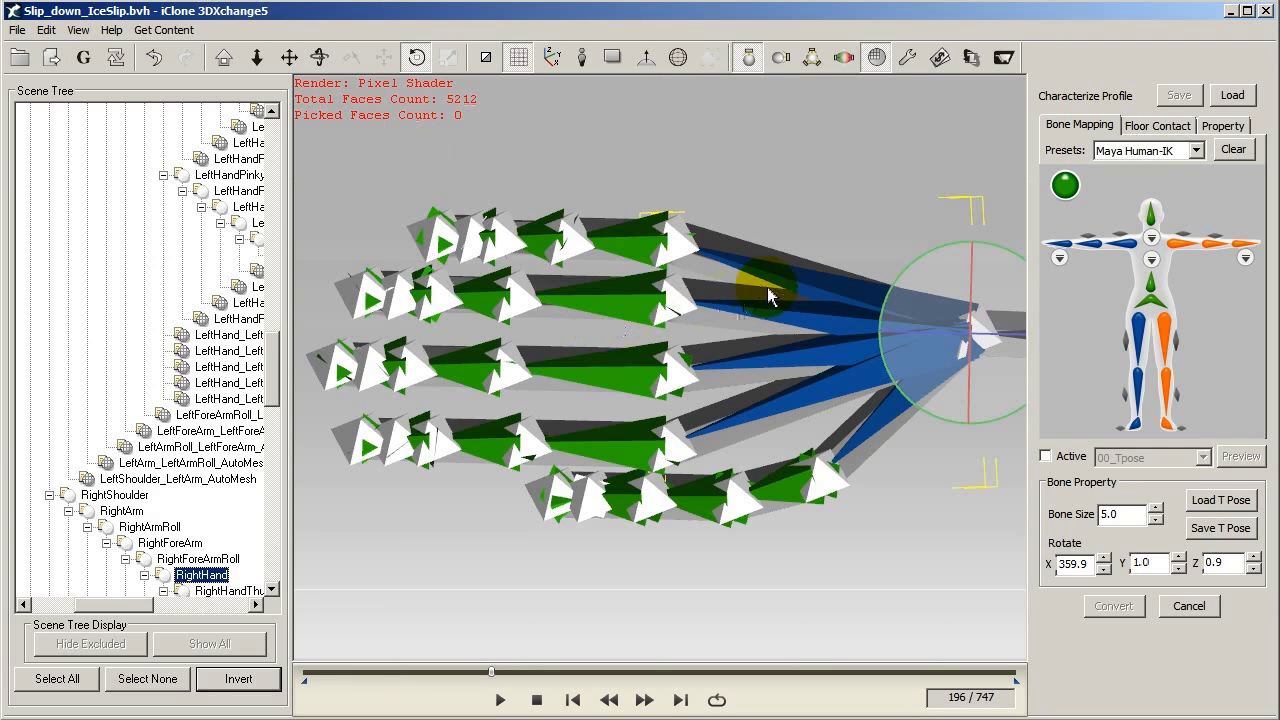
scroll(768, 289, "down", 5)
middle_click_drag(771, 285, 578, 241)
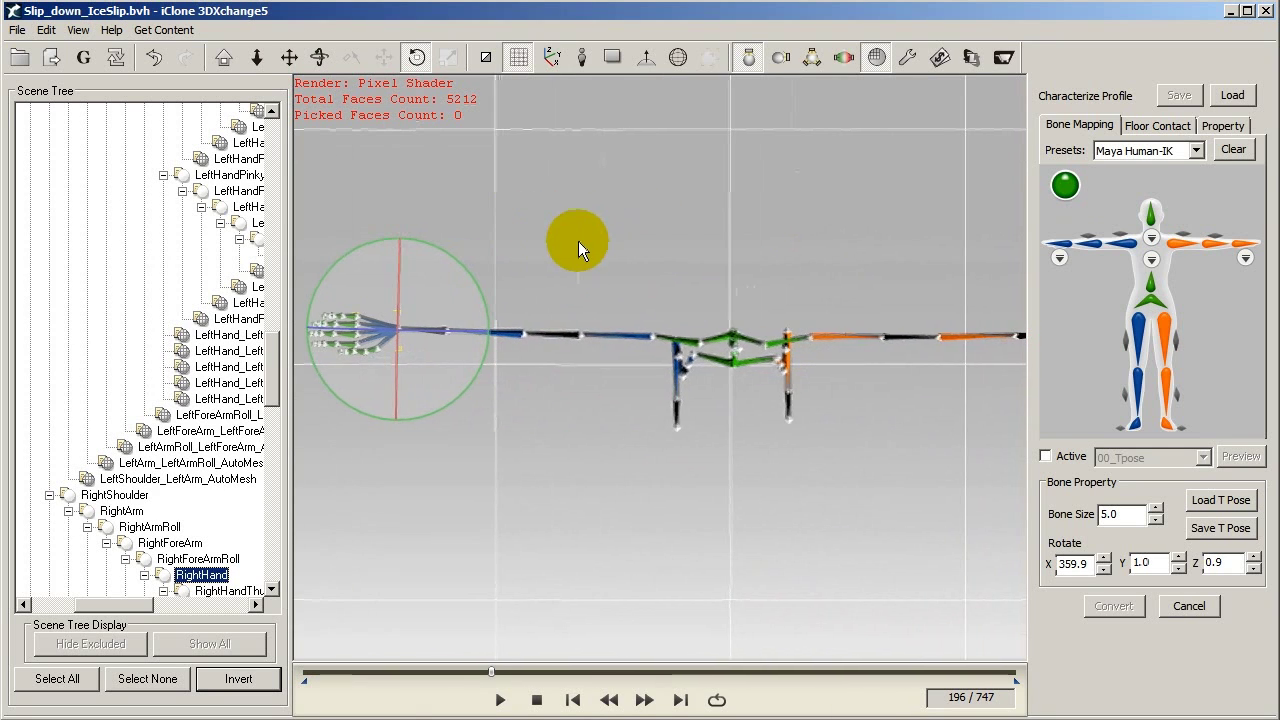
left_click(640, 343)
left_click(733, 308)
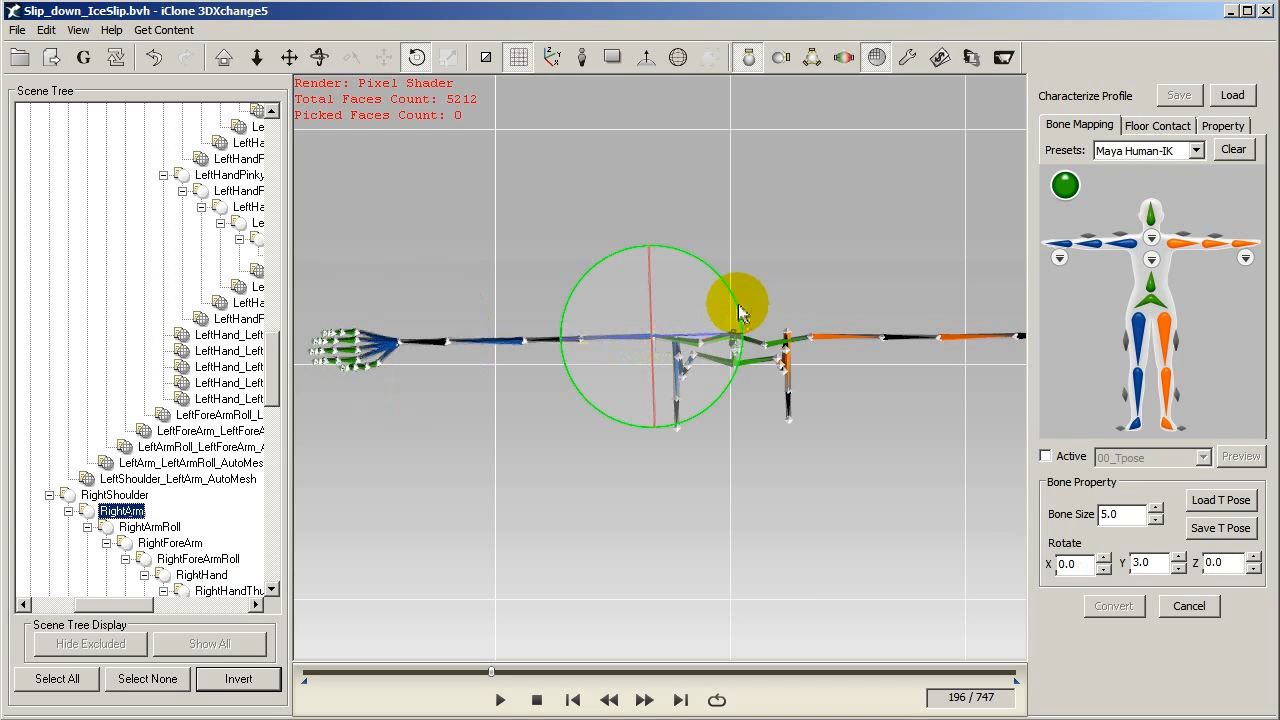
left_click_drag(740, 316, 740, 313)
Examine the LeftArm bone up close from the front and the whole skeleton in perspective to check the T-pose
left_click(811, 330)
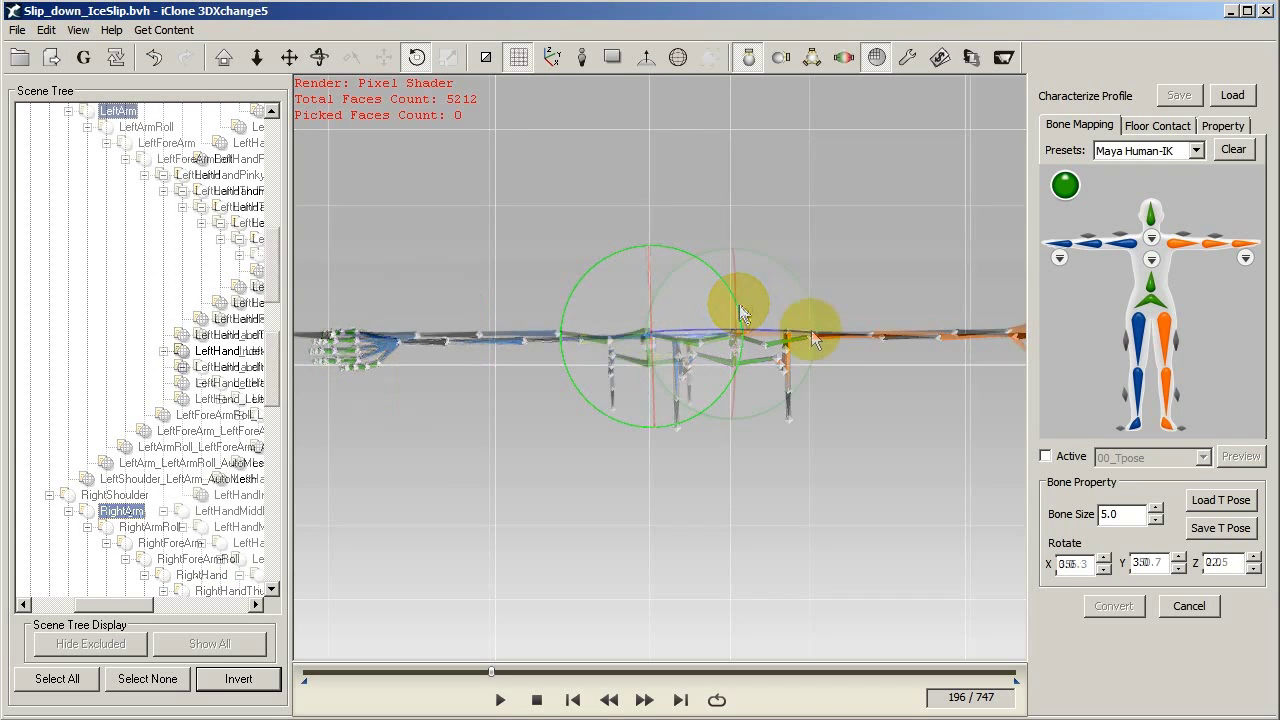
key("f")
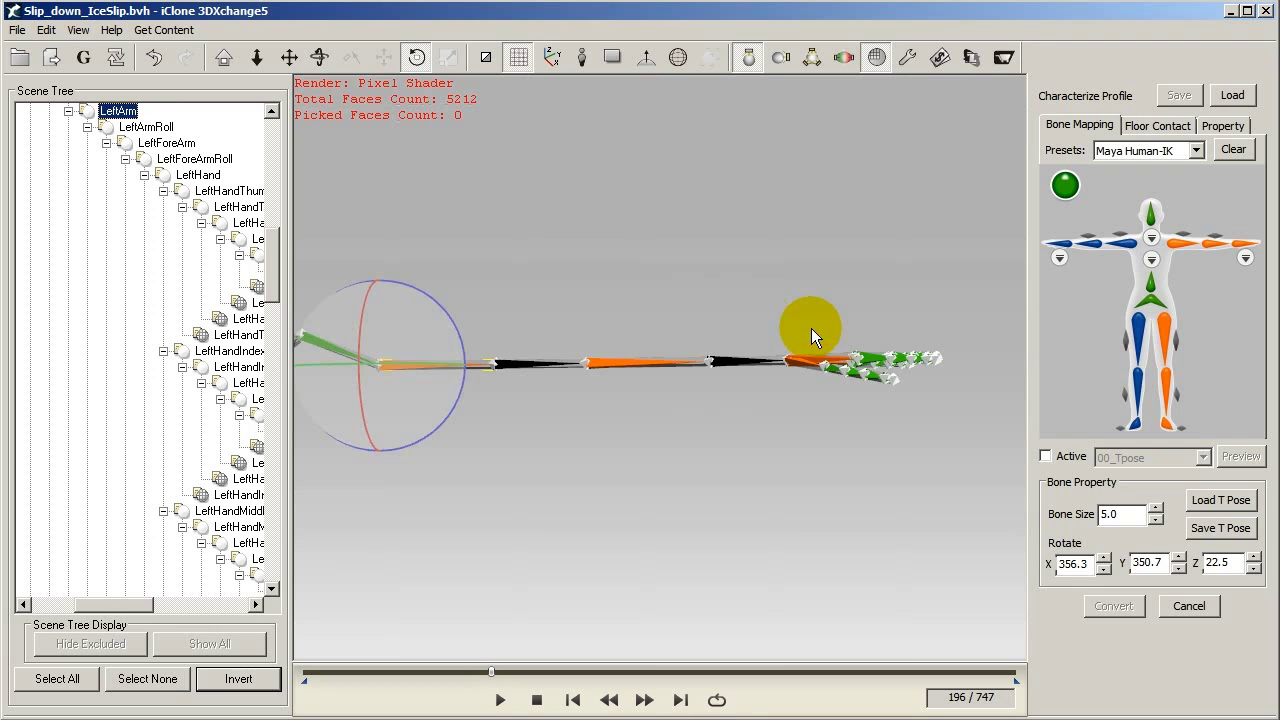
right_click_drag(669, 318, 613, 336)
scroll(795, 329, "down", 3)
middle_click_drag(613, 336, 812, 232)
scroll(795, 329, "down", 2)
scroll(812, 236, "down", 3)
right_click_drag(812, 236, 993, 332)
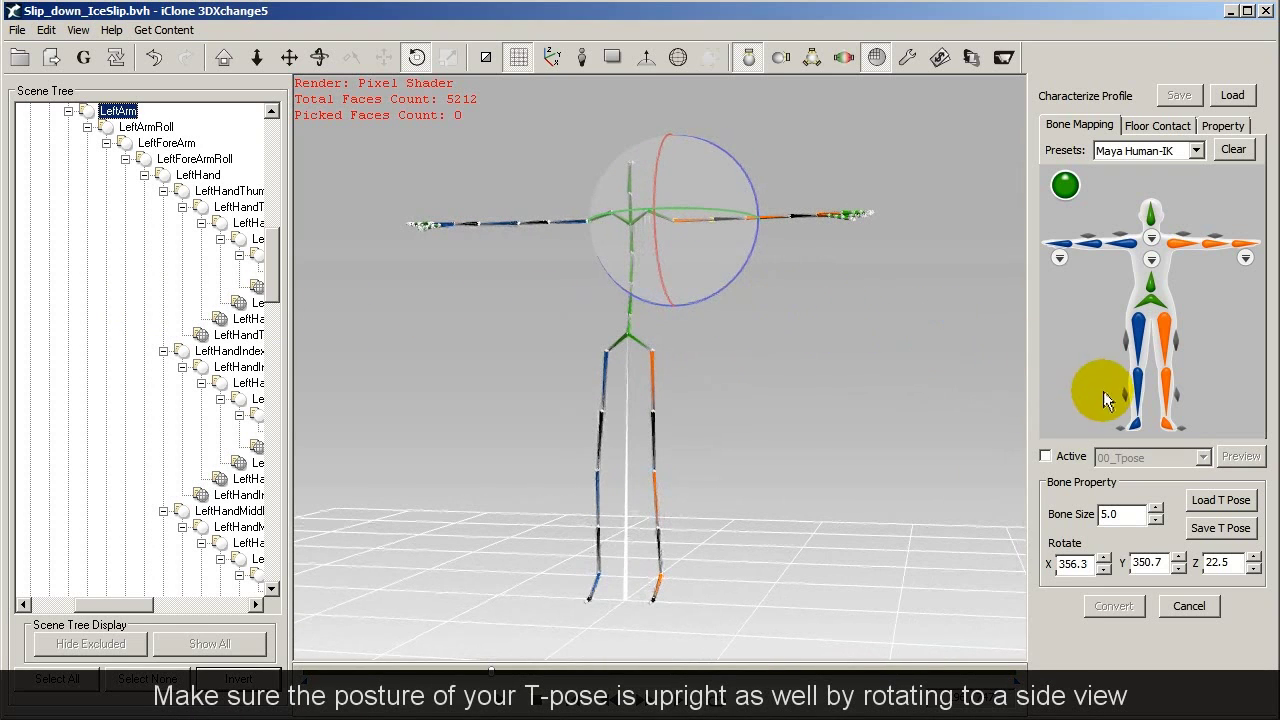
Activate the characterized bone mapping and preview the Basic Walk motion on the skeleton
left_click(1045, 457)
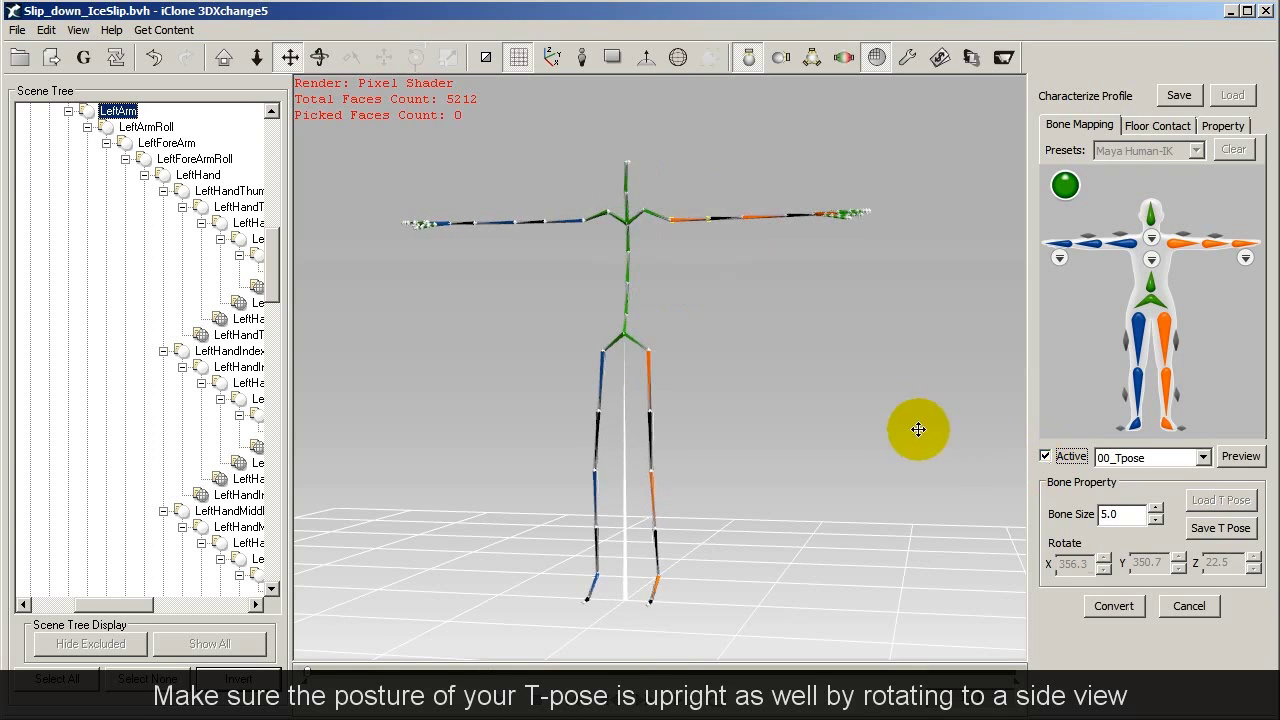
right_click_drag(906, 426, 974, 407)
left_click(1199, 457)
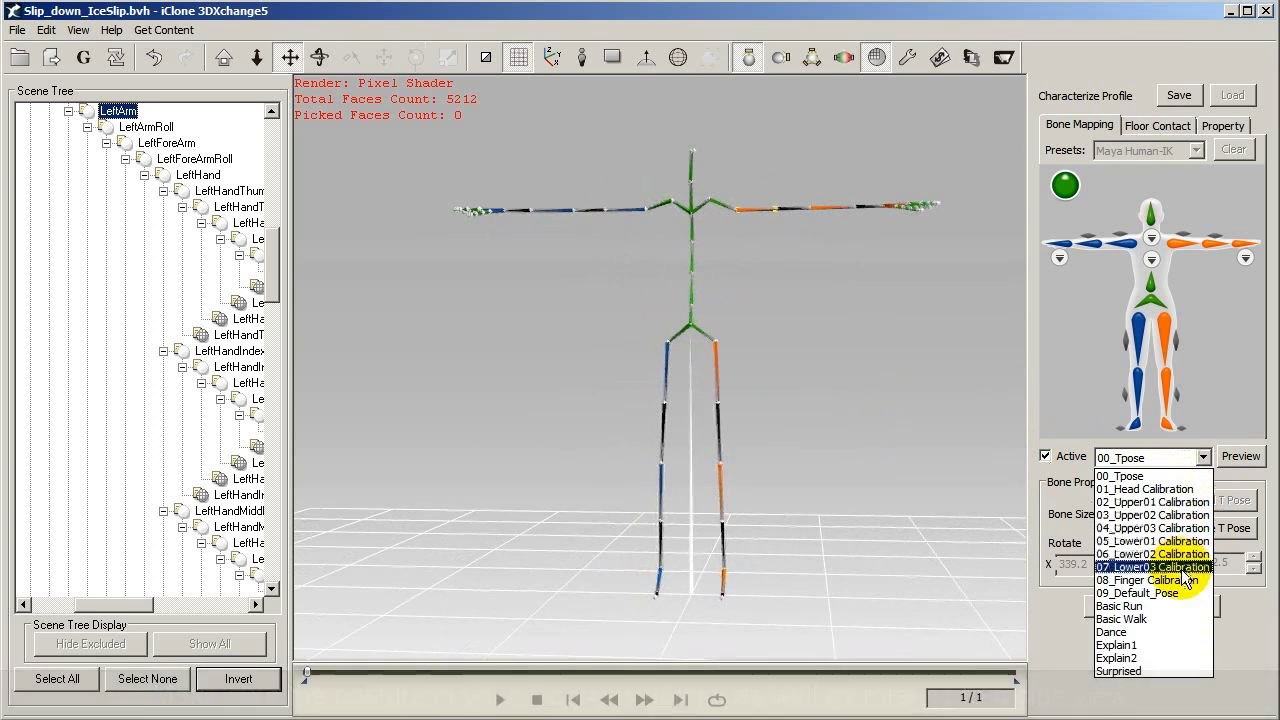
left_click(1186, 619)
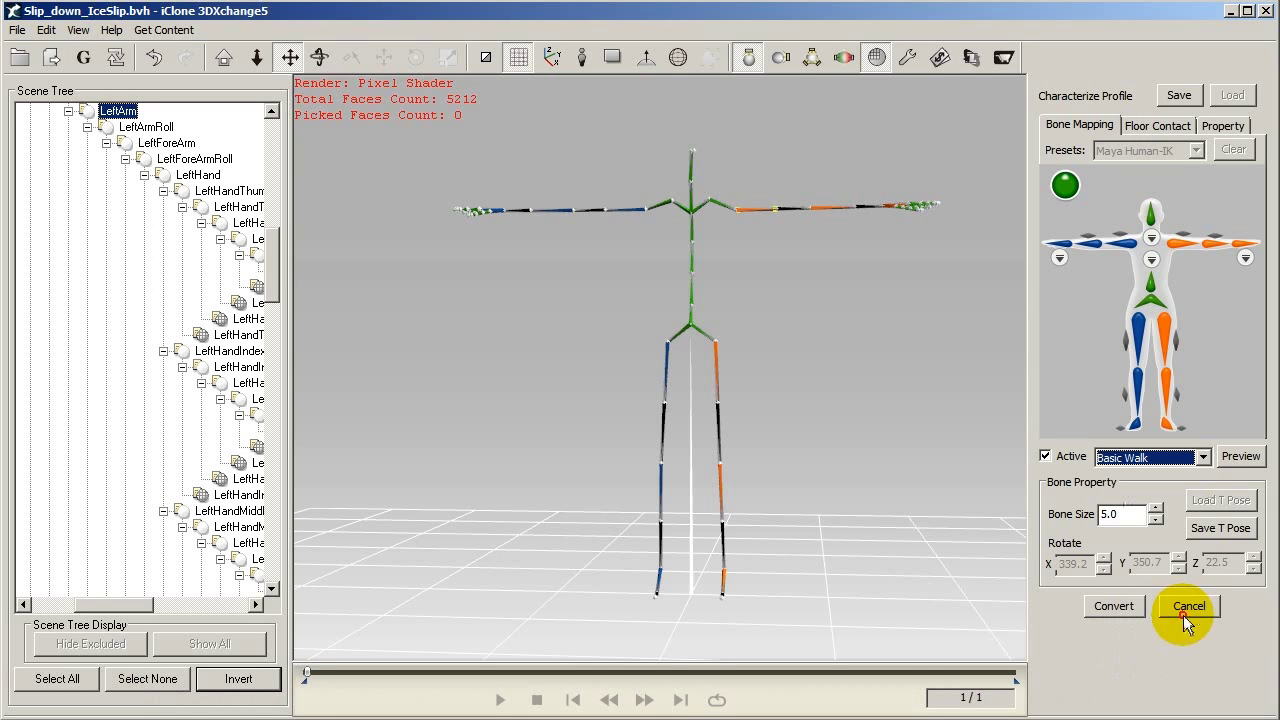
left_click(1240, 457)
right_click_drag(880, 395, 1049, 411)
left_click(536, 700)
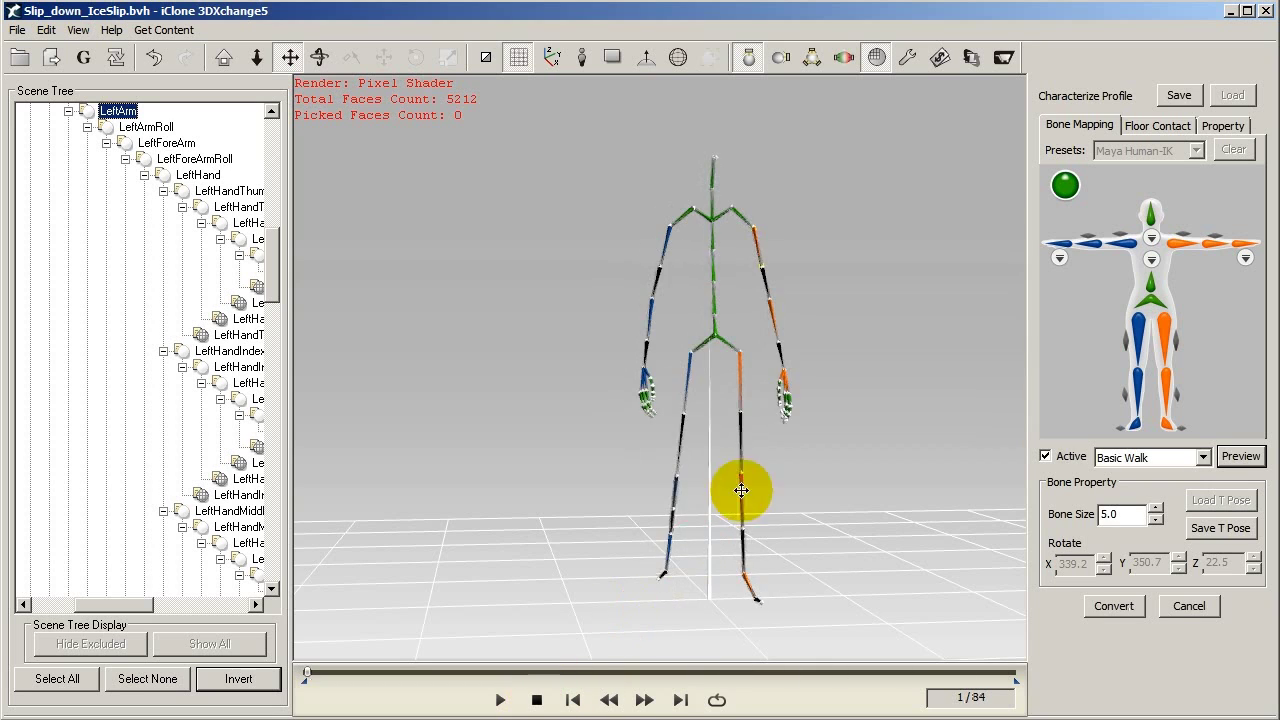
Return the skeleton preview to 00_Tpose and convert it to a non-standard character
left_click(1203, 457)
left_click(1150, 477)
left_click(1240, 457)
right_click_drag(782, 424, 771, 440)
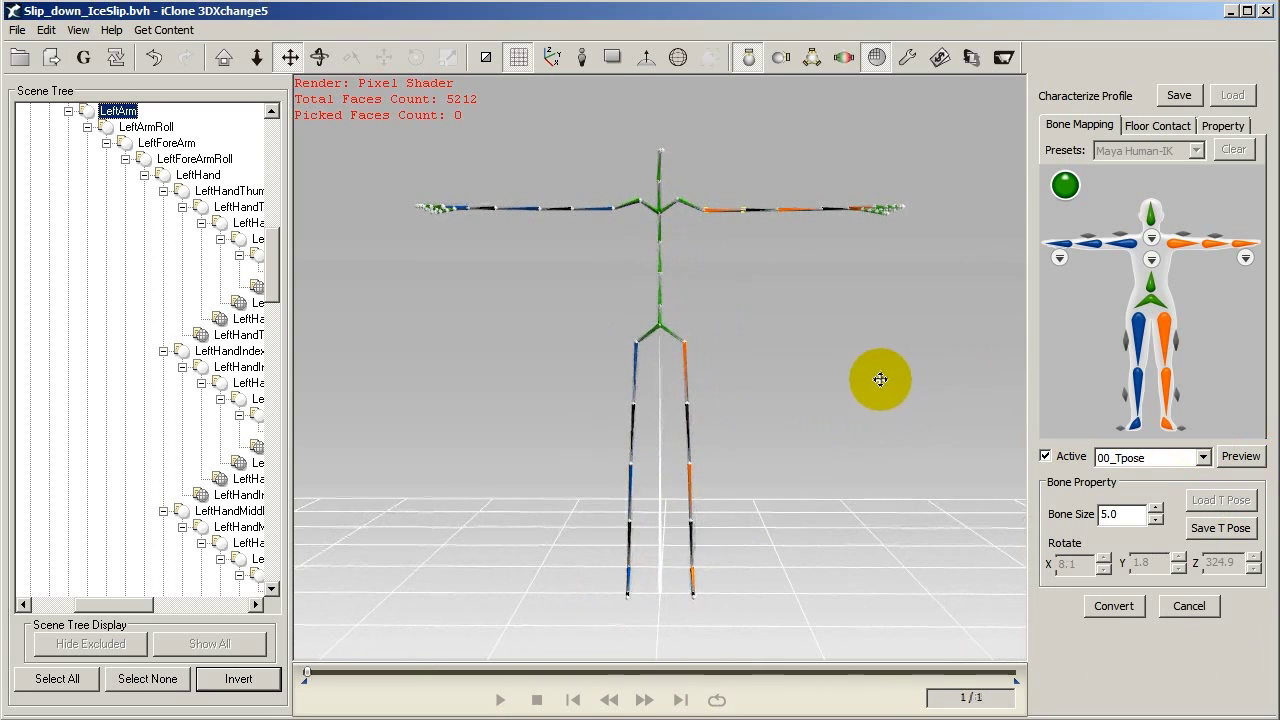
left_click(1130, 607)
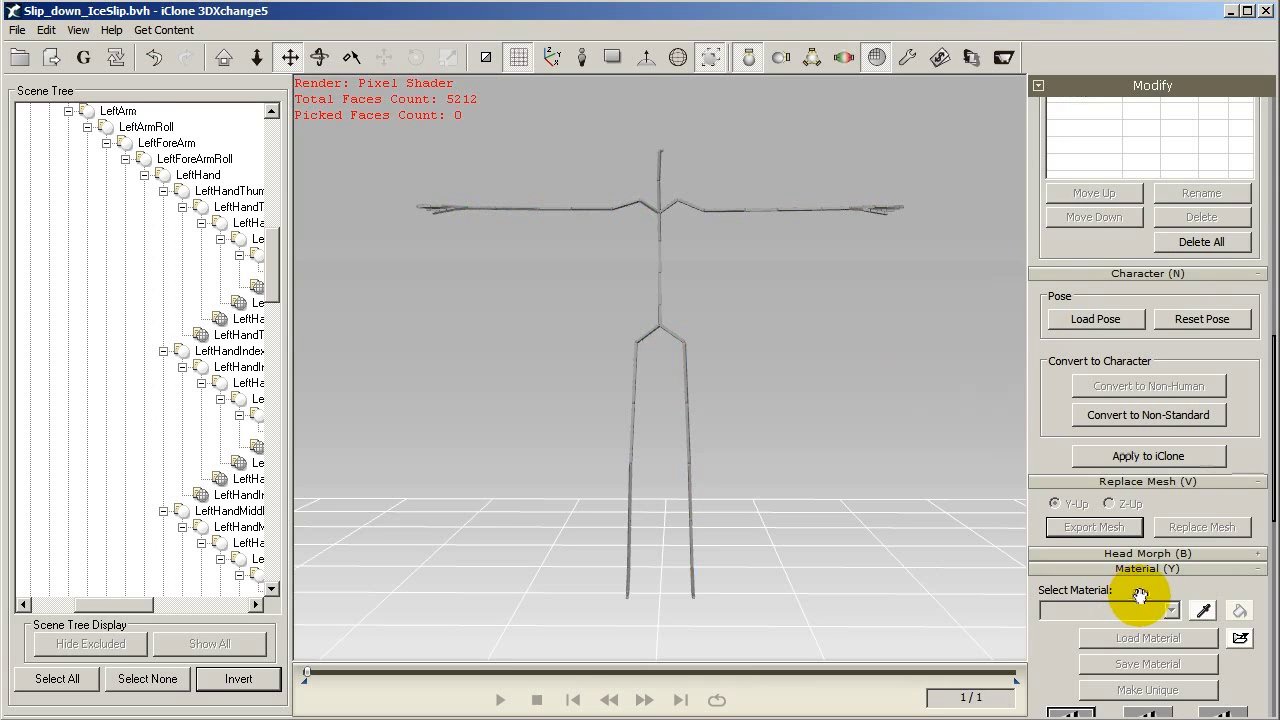
Apply the stand_wave motion from the Motion Library to the female avatar in iClone and stop its playback
scroll(1078, 390, "up", 3)
scroll(1078, 390, "up", 5)
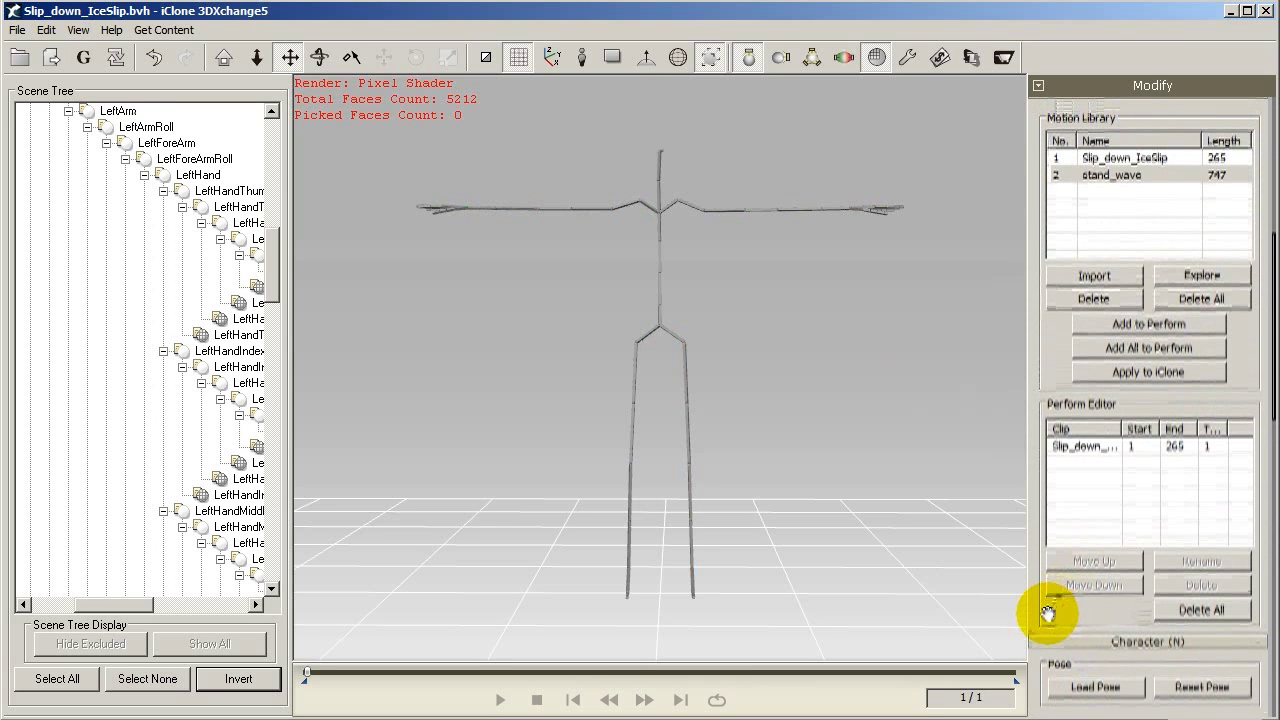
left_click(1144, 162)
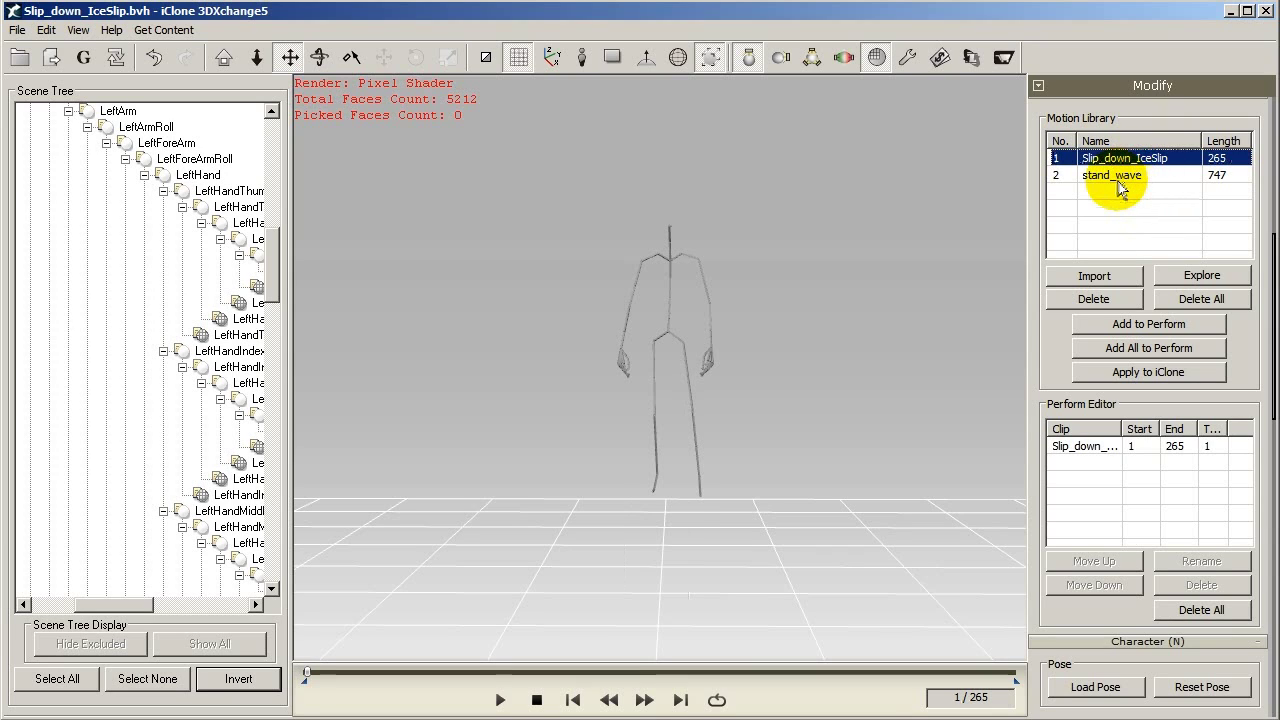
left_click(1118, 180)
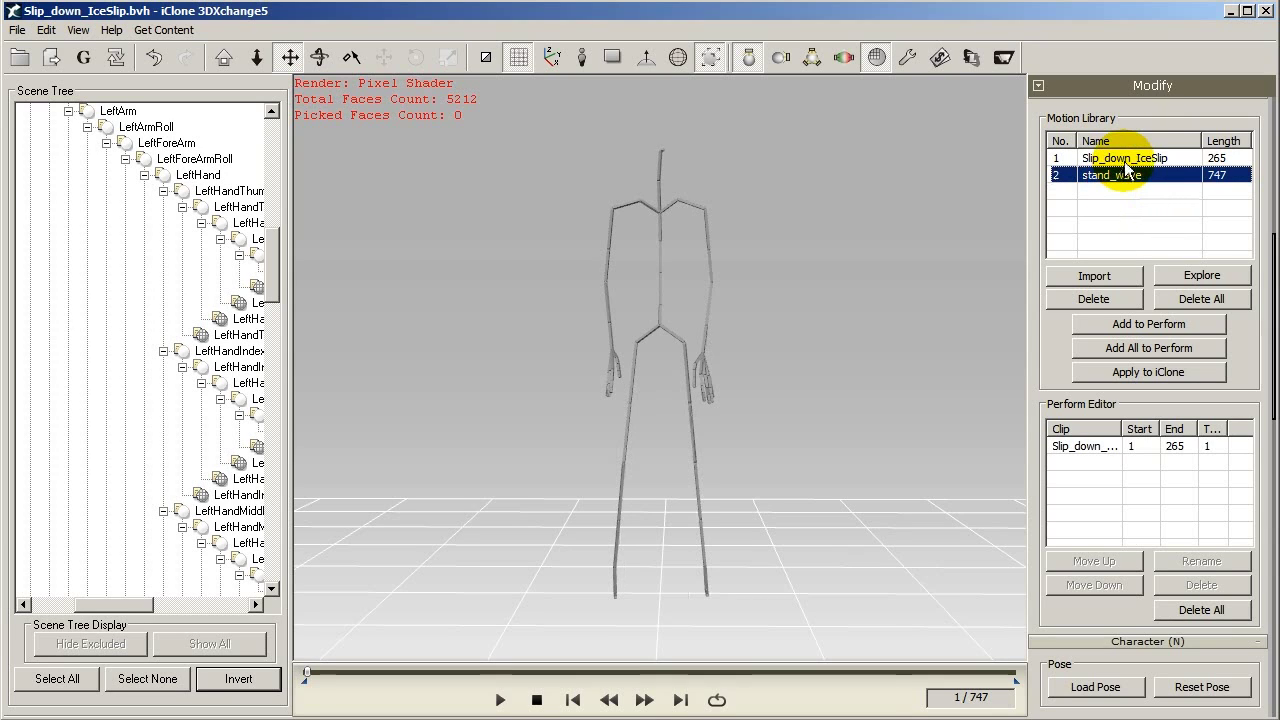
left_click(1144, 373)
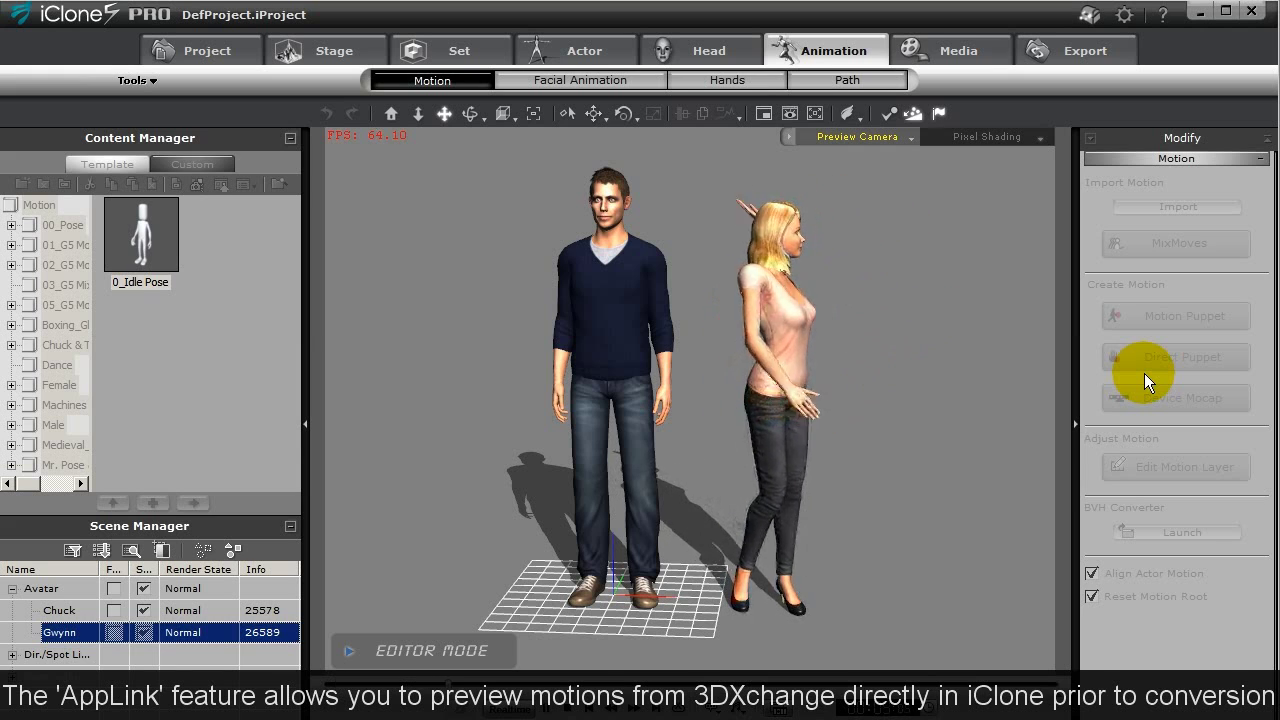
mouse_move(622, 683)
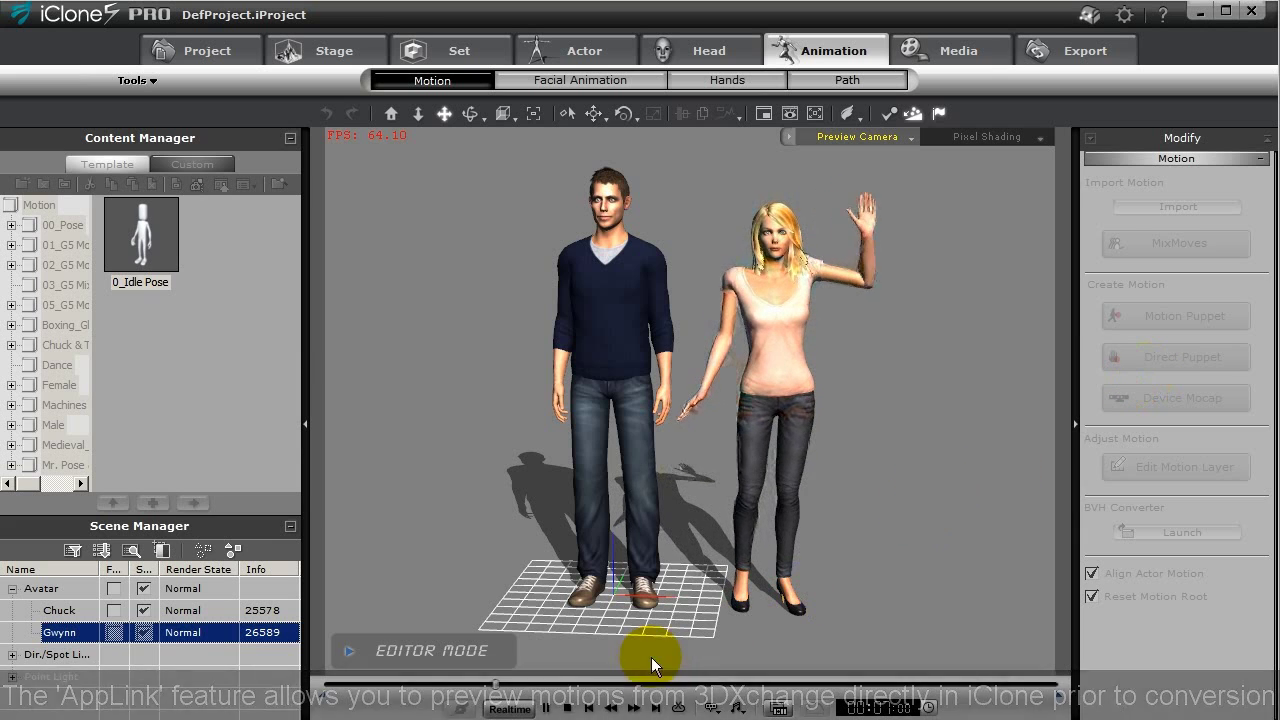
left_click(545, 708)
left_click(566, 708)
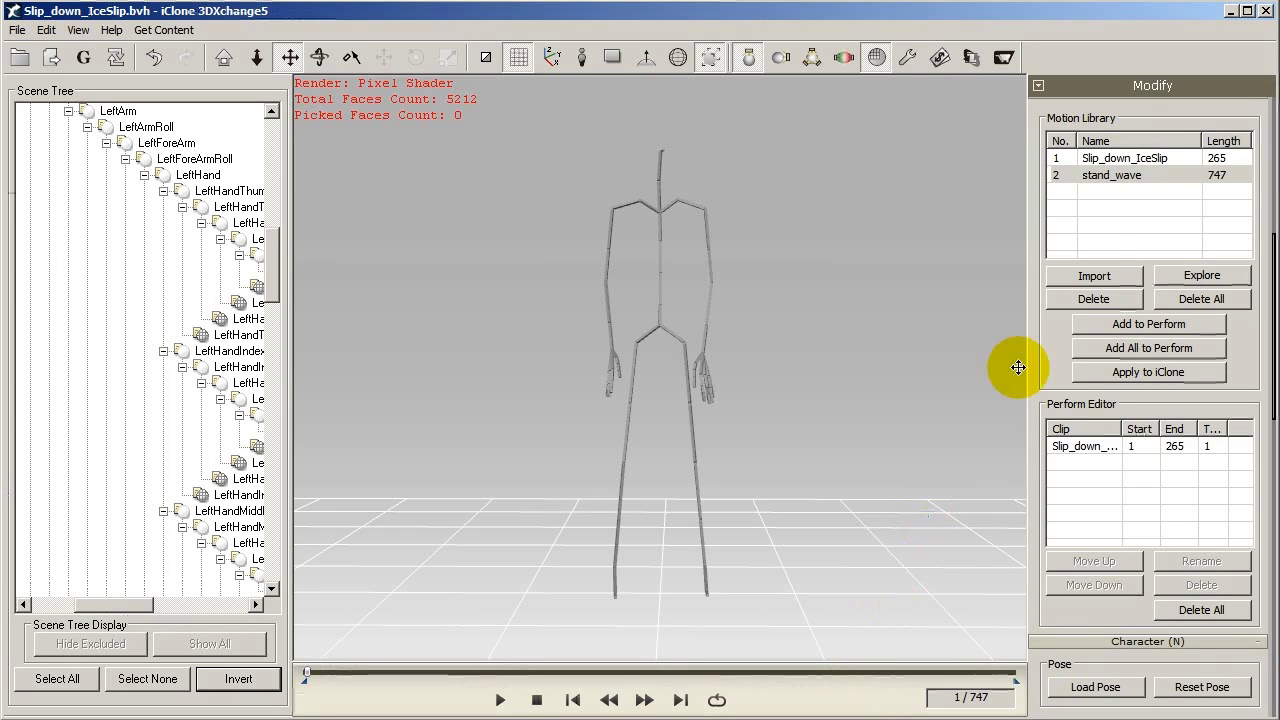
Back in 3DXchange5, preview the Slip_down_IceSlip motion and apply it to the male avatar in iClone for a close-up check
double_click(1105, 158)
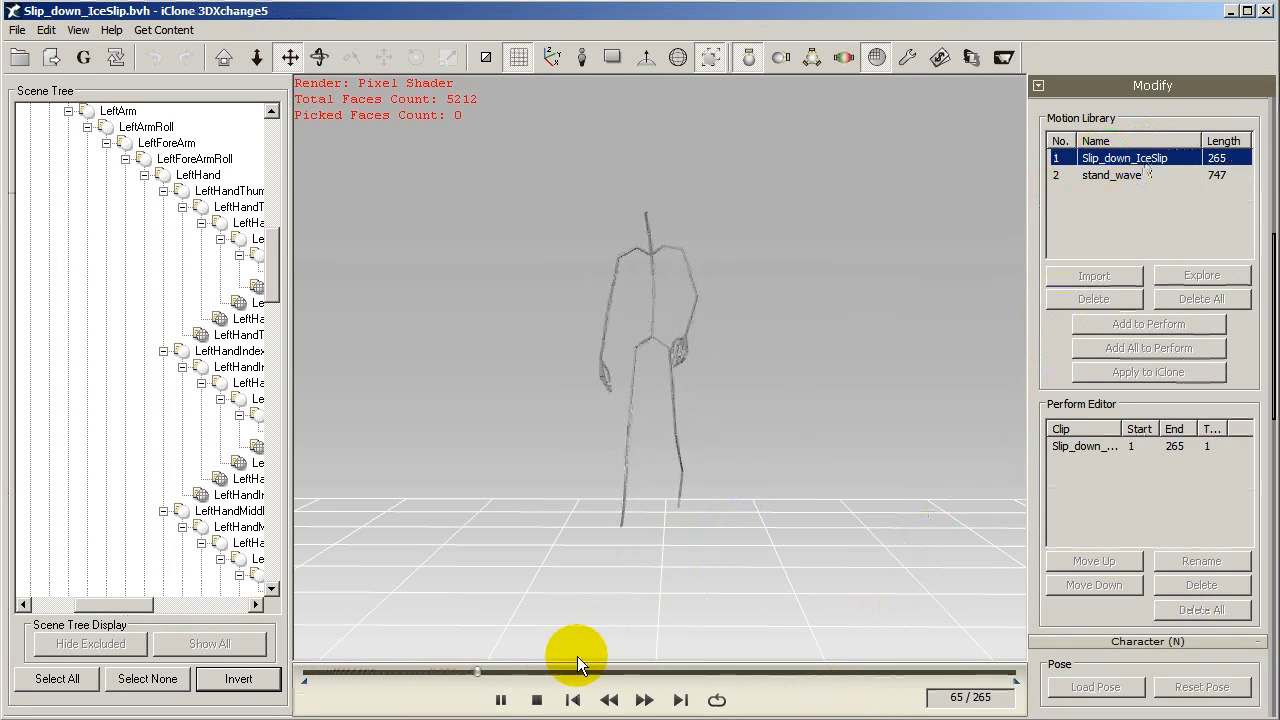
left_click(537, 700)
left_click(1140, 372)
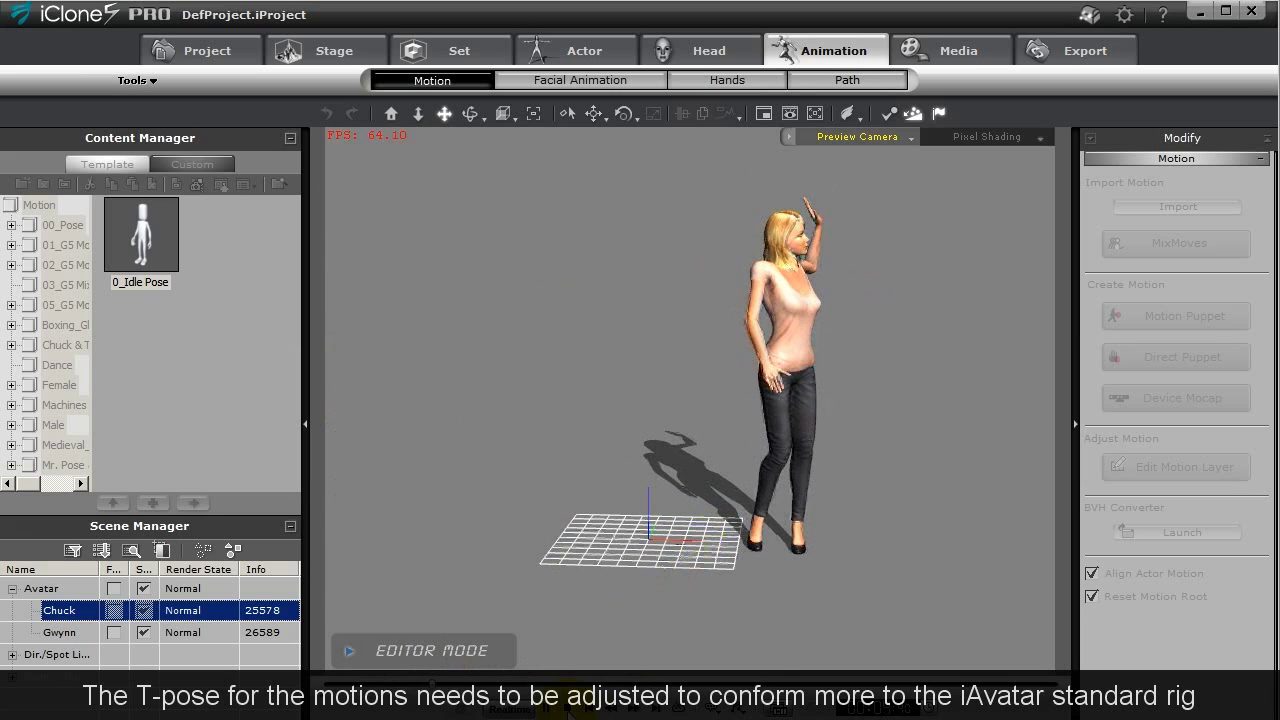
scroll(668, 497, "up", 5)
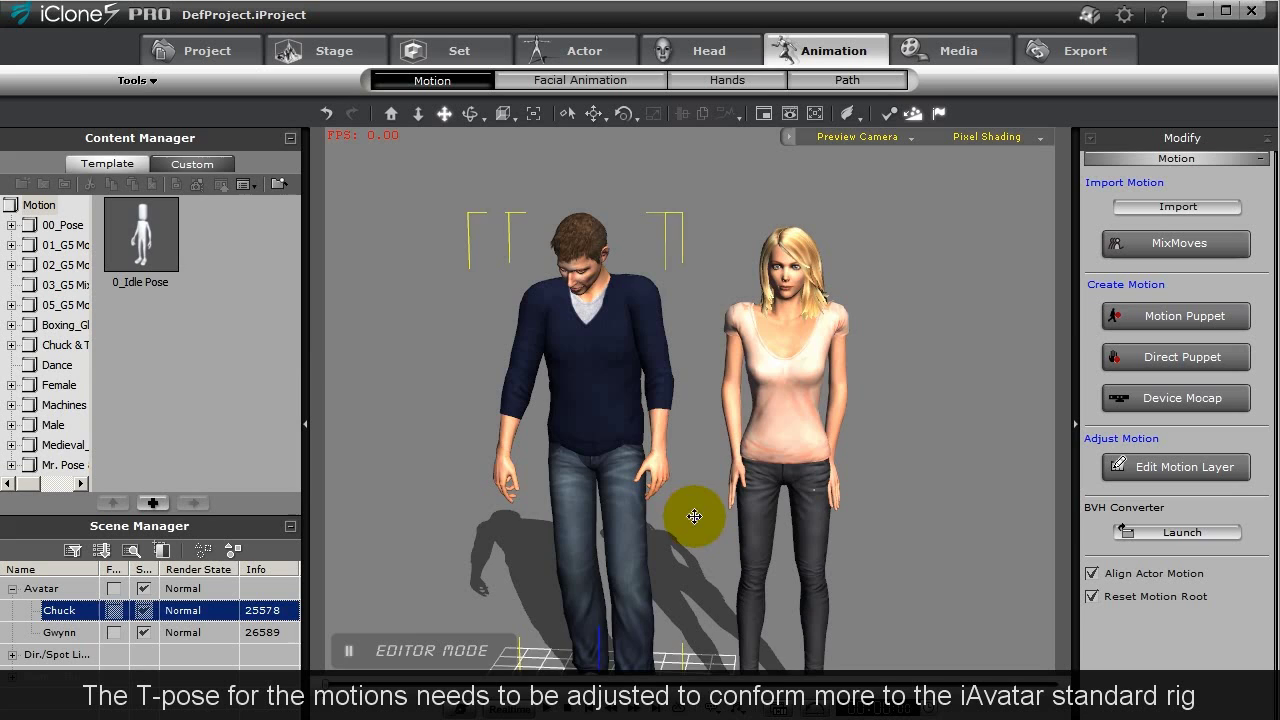
right_click_drag(694, 516, 702, 492)
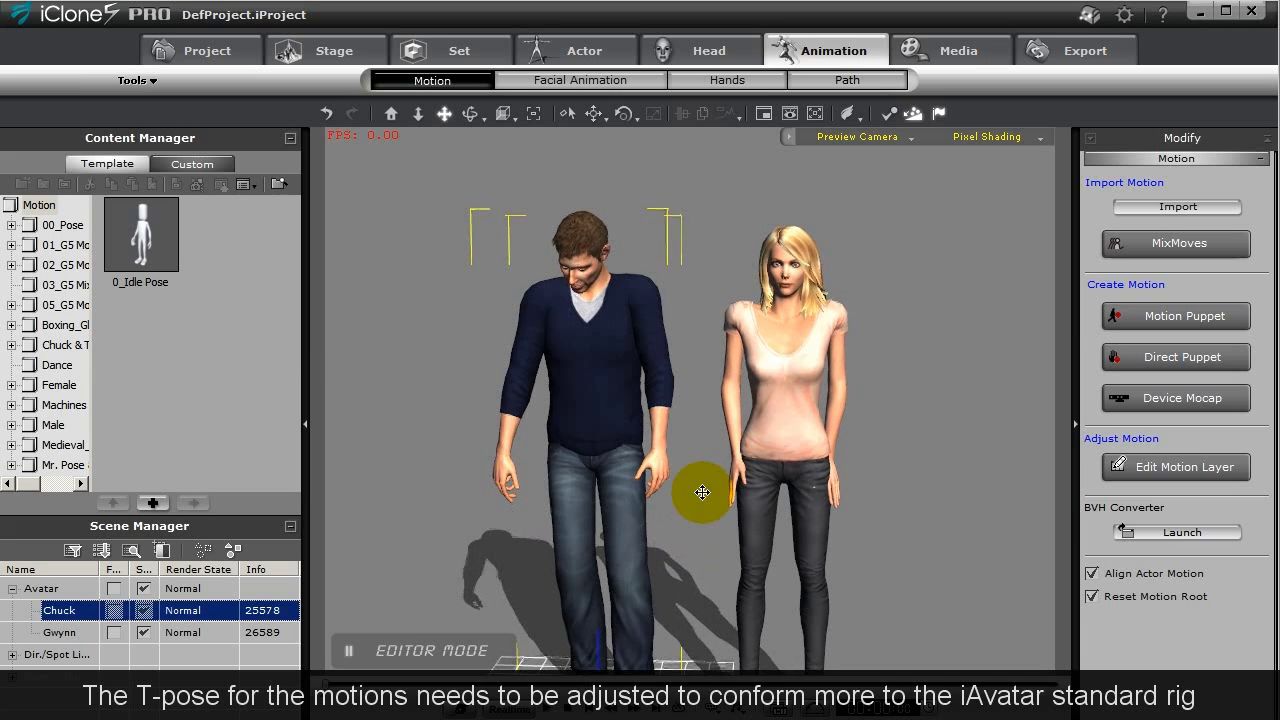